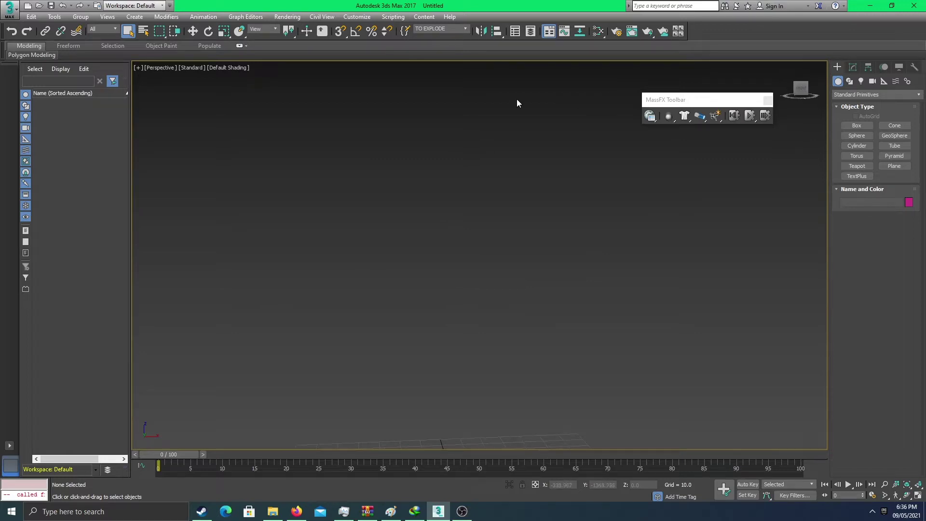
Step: Import Afghan building 1.fbx with default FBX settings, then bring up the Downloads folder
{"action": "left_click", "coordinate": [10, 10]}
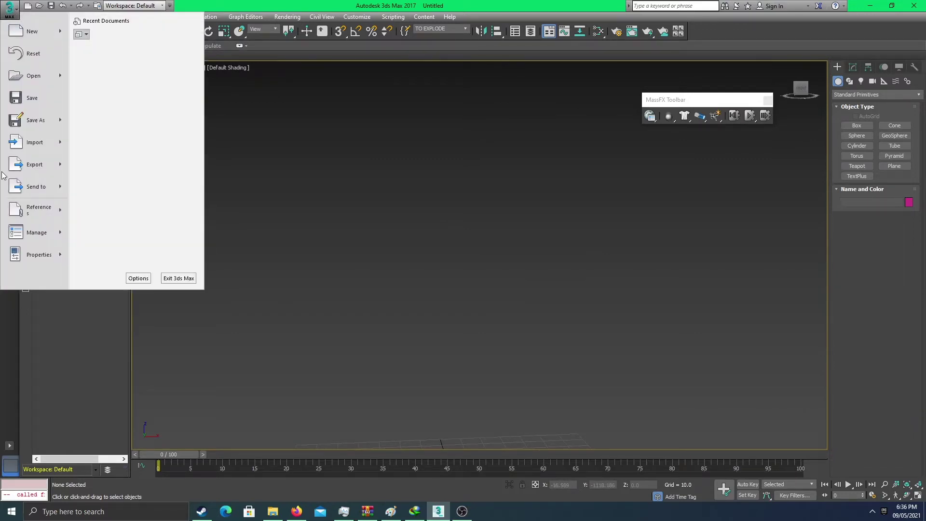
{"action": "left_click", "coordinate": [48, 143]}
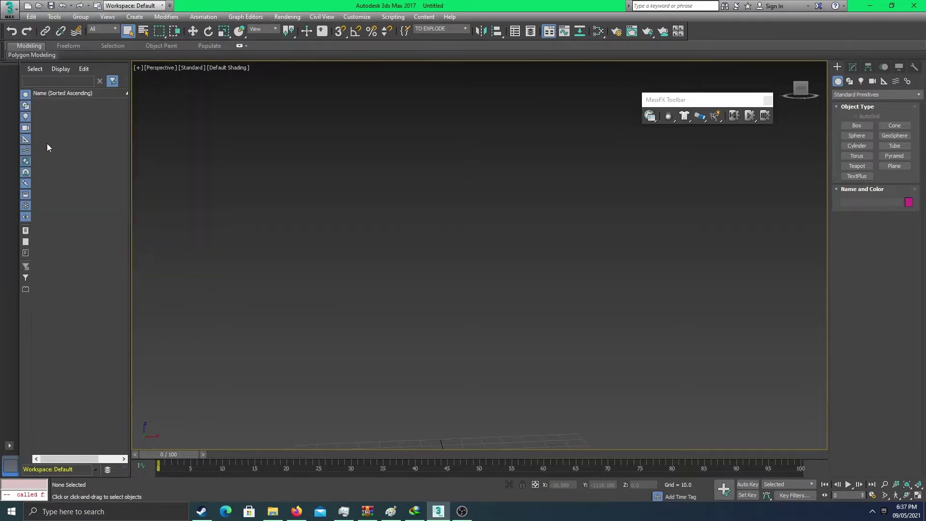
{"action": "double_click", "coordinate": [392, 230]}
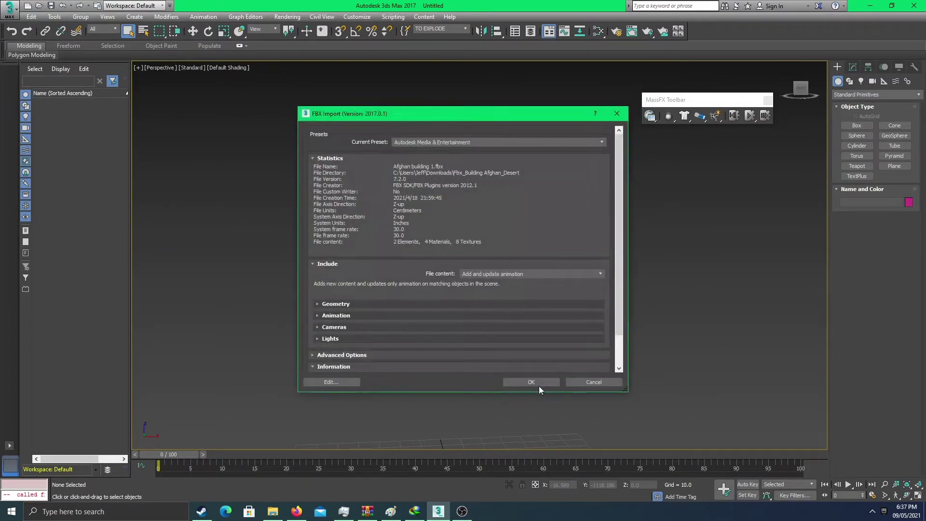
{"action": "left_click", "coordinate": [540, 381]}
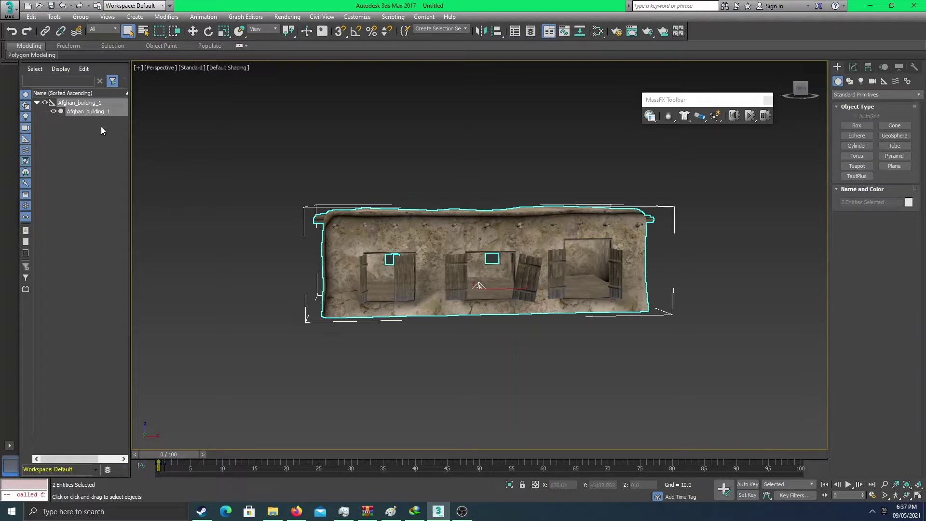
{"action": "left_click", "coordinate": [272, 511]}
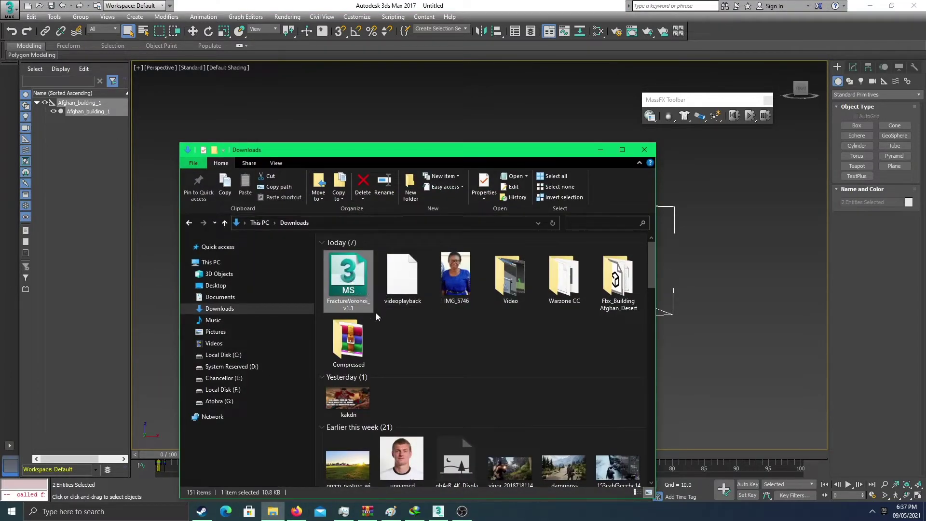
Step: Drag the FractureVoronoi_v1.1 script into the viewport and place the F.R.A.C.T. panel beside the building
{"action": "left_click_drag", "start_coordinate": [361, 291], "coordinate": [157, 177]}
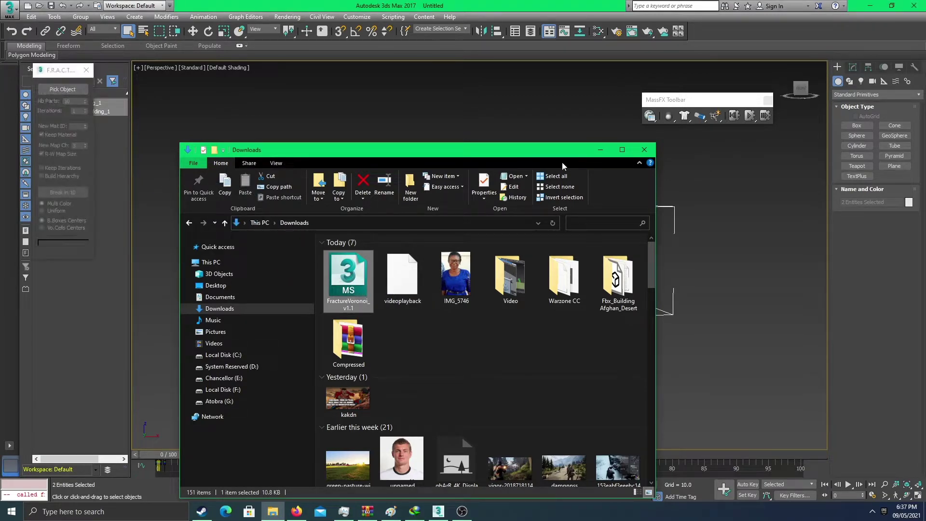
{"action": "left_click", "coordinate": [600, 149]}
{"action": "left_click_drag", "start_coordinate": [60, 71], "coordinate": [177, 170]}
Step: Pick Afghan_building_1 as the F.R.A.C.T. target and set Nb Parts to 100
{"action": "left_click", "coordinate": [157, 188]}
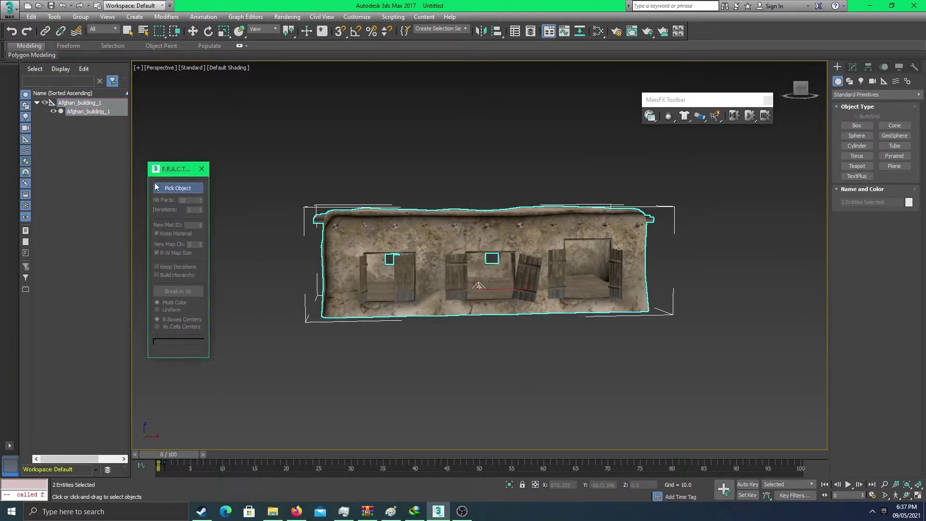
{"action": "key", "text": "w"}
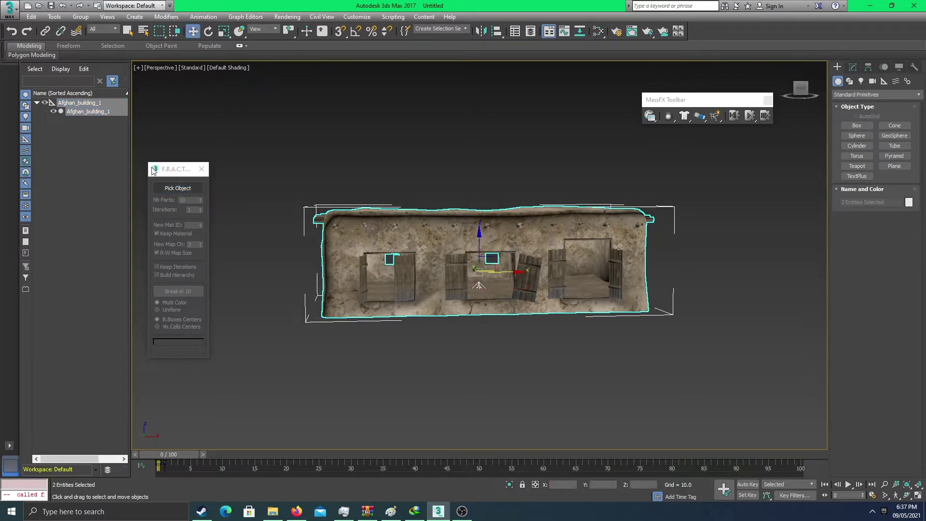
{"action": "left_click", "coordinate": [176, 191]}
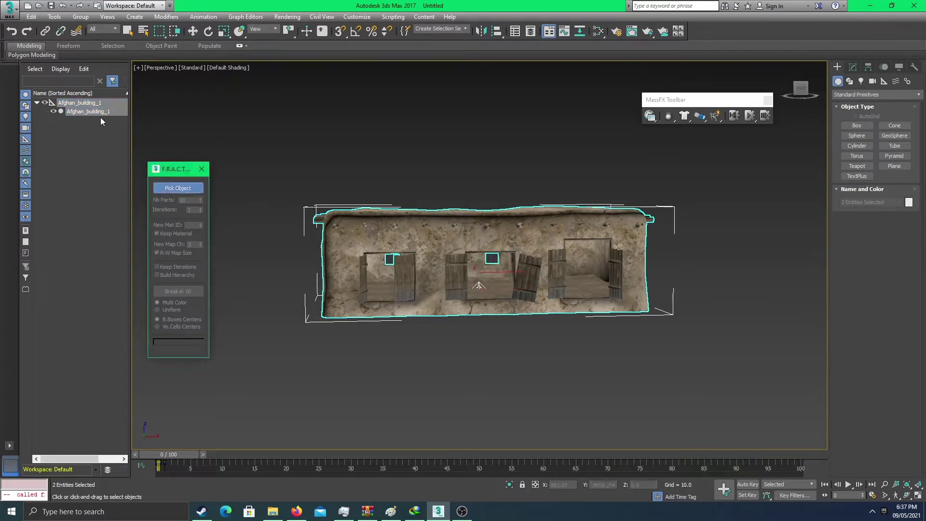
{"action": "left_click", "coordinate": [103, 114]}
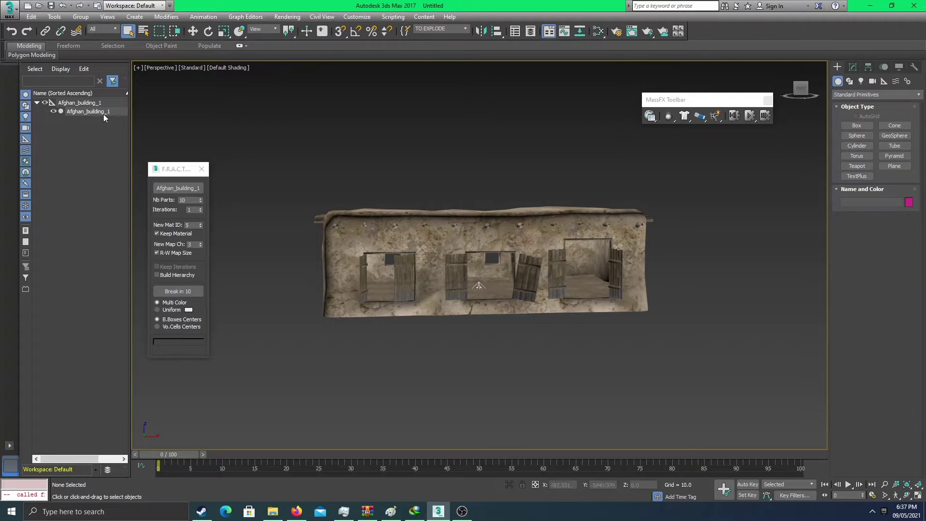
{"action": "left_click", "coordinate": [194, 200]}
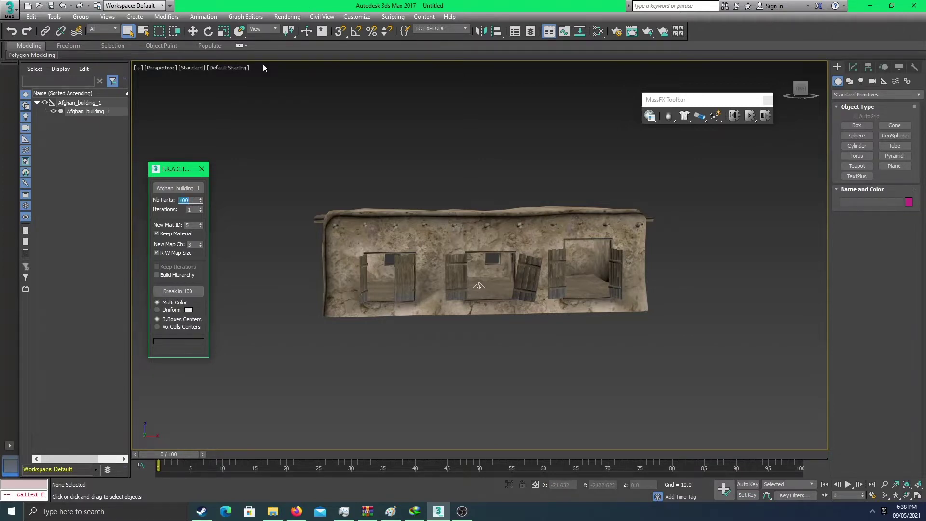
Step: Break Afghan_building_1 into 100 Part objects, finishing in 31.9 seconds
{"action": "left_click", "coordinate": [180, 291]}
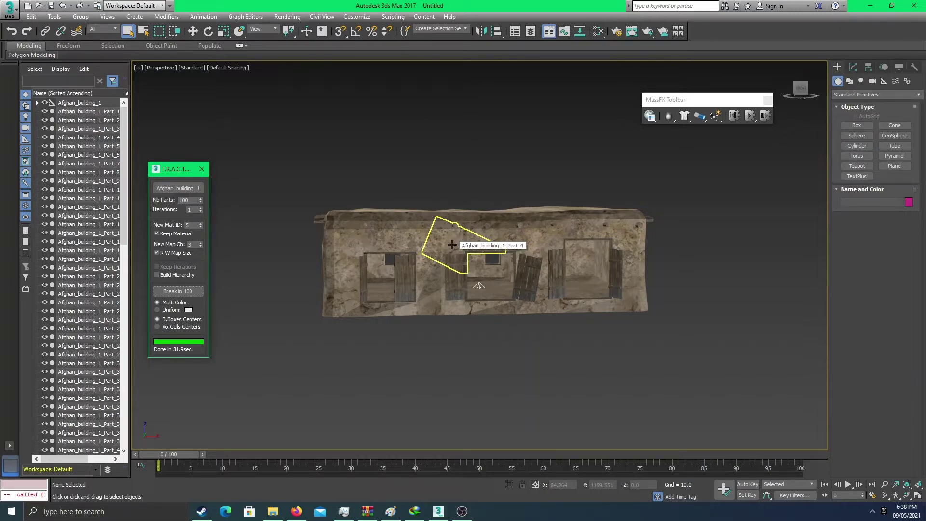
Step: Close F.R.A.C.T. and set all fractured pieces as dynamic rigid bodies
{"action": "left_click", "coordinate": [202, 169]}
{"action": "left_click_drag", "start_coordinate": [278, 177], "coordinate": [743, 424]}
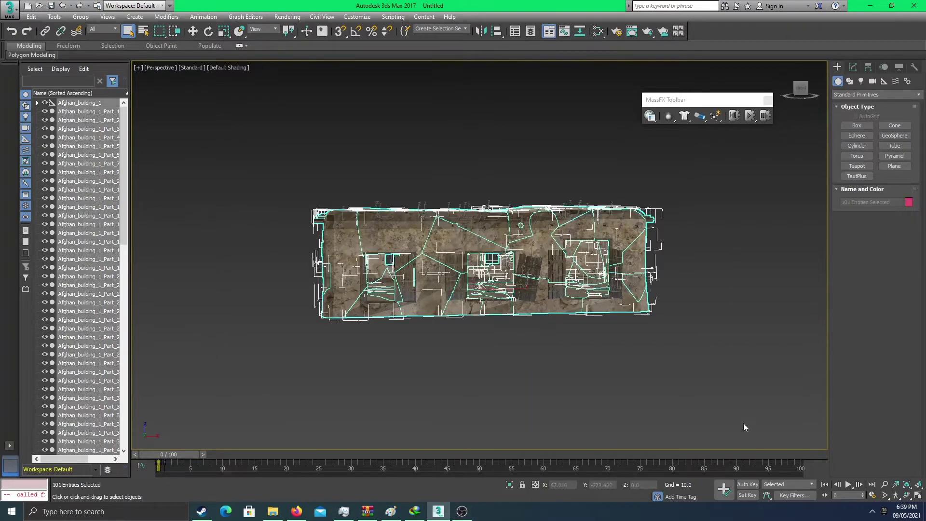
{"action": "left_click", "coordinate": [670, 116]}
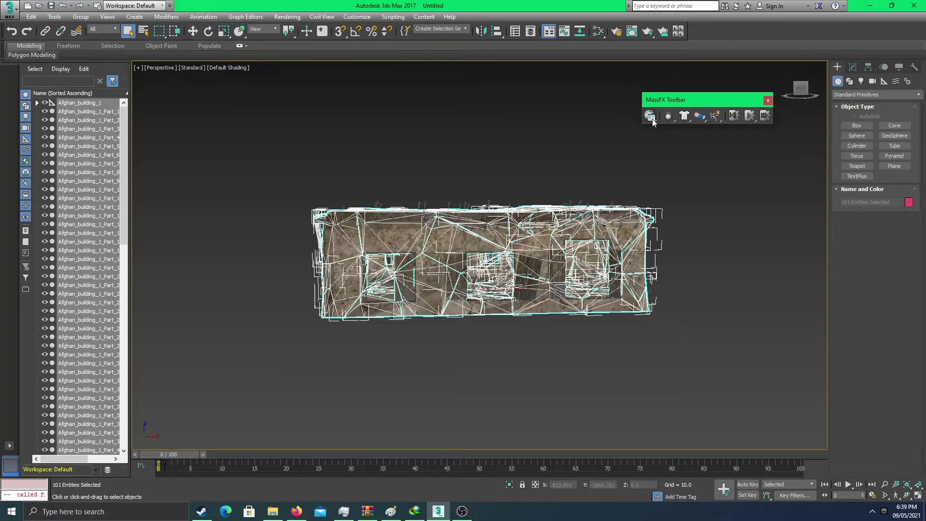
Step: Open MassFX World Parameters and select the pieces on the building's left half
{"action": "left_click", "coordinate": [650, 116]}
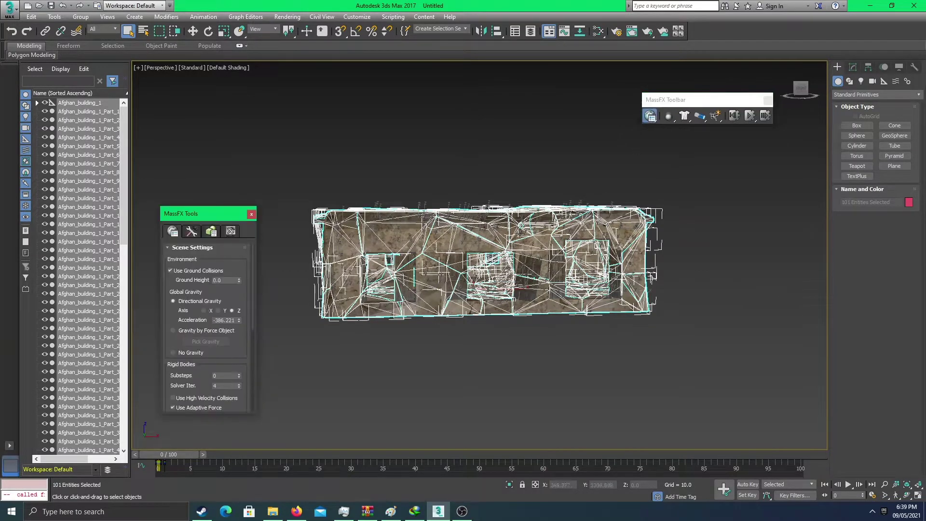
{"action": "left_click_drag", "start_coordinate": [301, 176], "coordinate": [477, 348]}
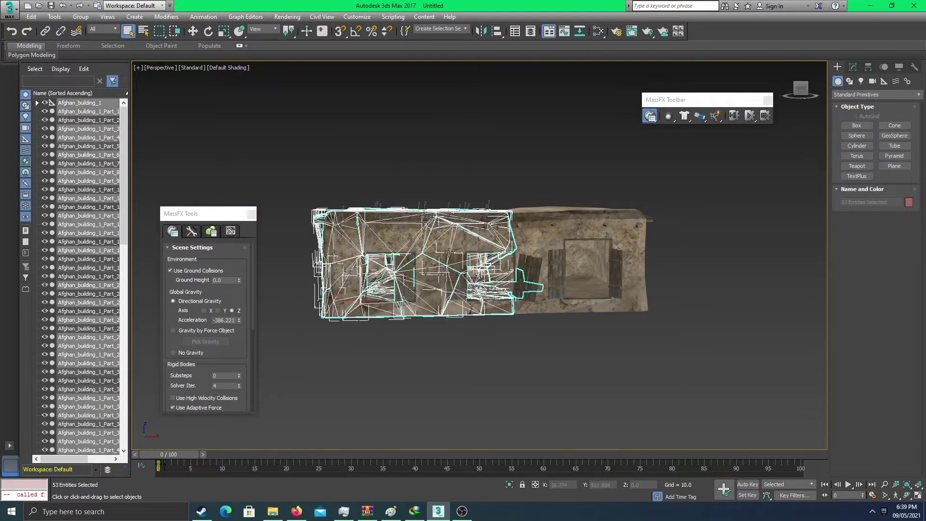
{"action": "left_click", "coordinate": [213, 233]}
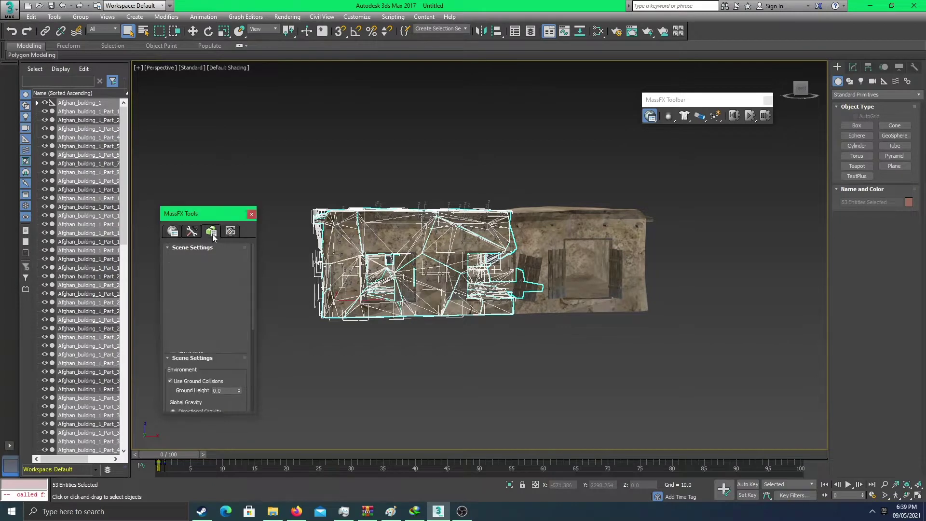
Step: Save the selected left-side pieces as a selection set named TO EXPLODE
{"action": "left_click", "coordinate": [423, 30]}
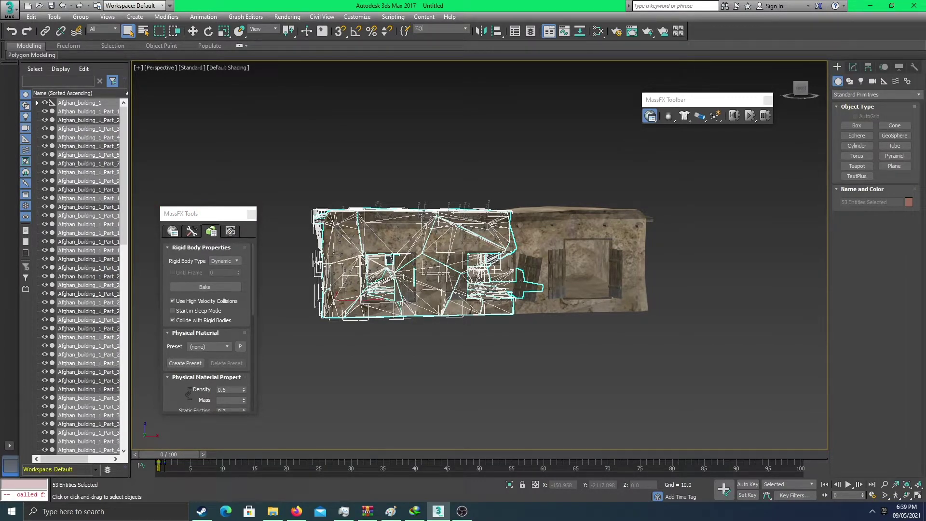
{"action": "type", "text": "TO EXPLOD"}
{"action": "scroll", "coordinate": [219, 314], "scroll_direction": "down", "scroll_amount": 2}
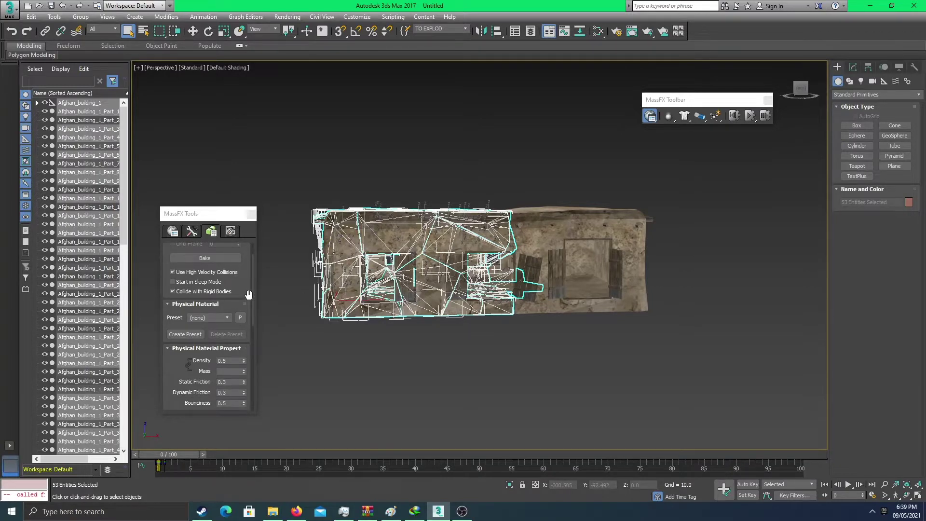
{"action": "left_click_drag", "start_coordinate": [252, 299], "coordinate": [256, 355]}
Step: Keep Convex as the physical mesh type for the TO EXPLODE pieces
{"action": "left_click", "coordinate": [225, 300]}
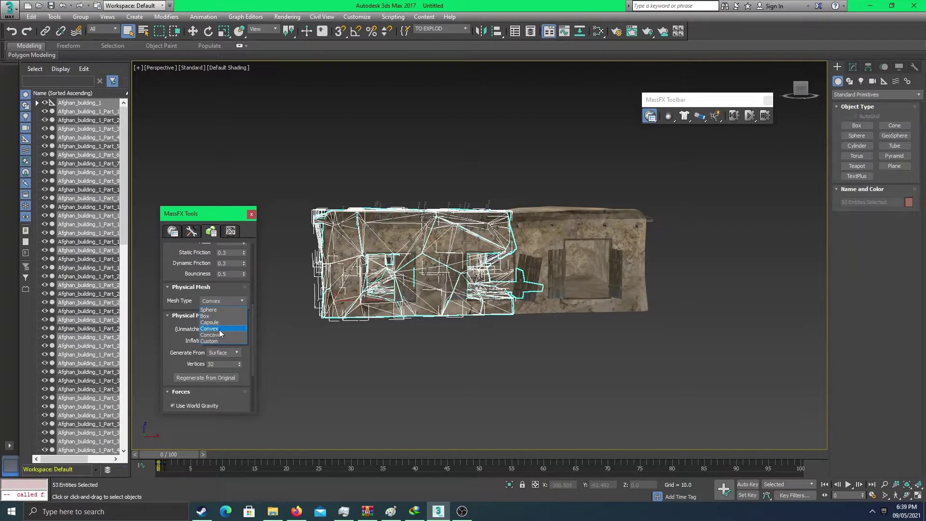
{"action": "left_click", "coordinate": [248, 317]}
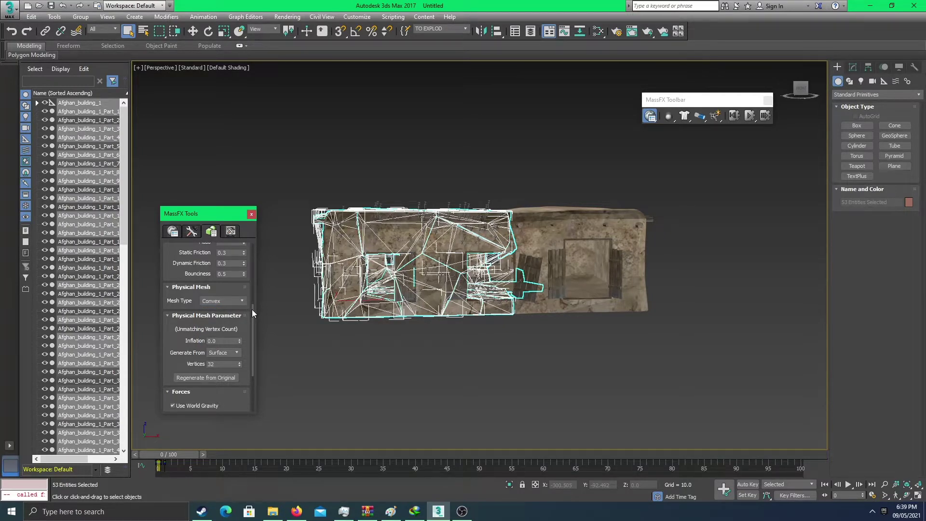
{"action": "left_click_drag", "start_coordinate": [252, 309], "coordinate": [251, 296]}
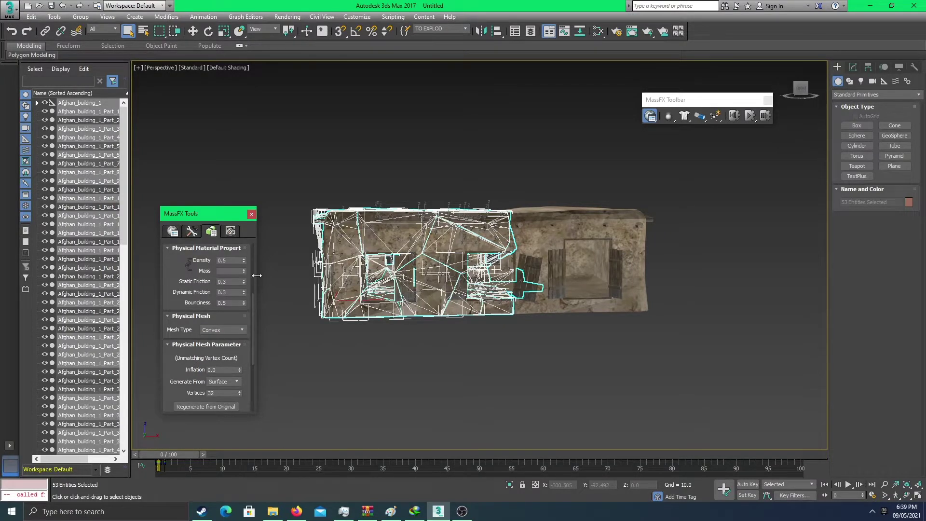
{"action": "left_click", "coordinate": [31, 17]}
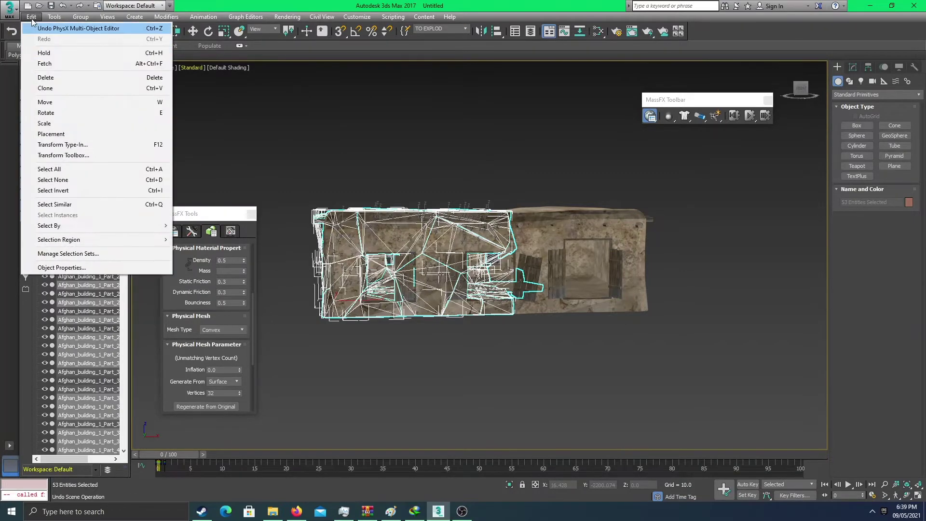
Step: Reselect the TO EXPLODE pieces from the named selection sets list
{"action": "left_click", "coordinate": [234, 156]}
{"action": "left_click", "coordinate": [464, 29]}
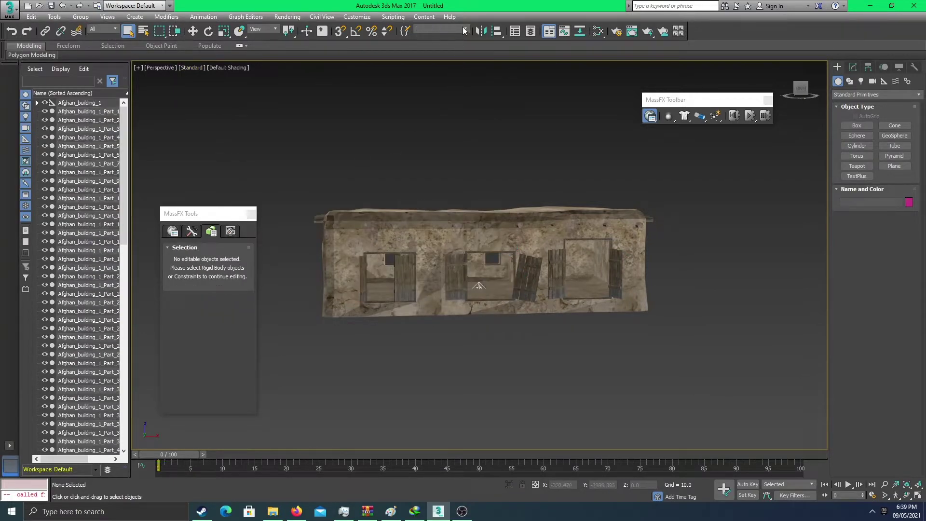
{"action": "left_click", "coordinate": [455, 43]}
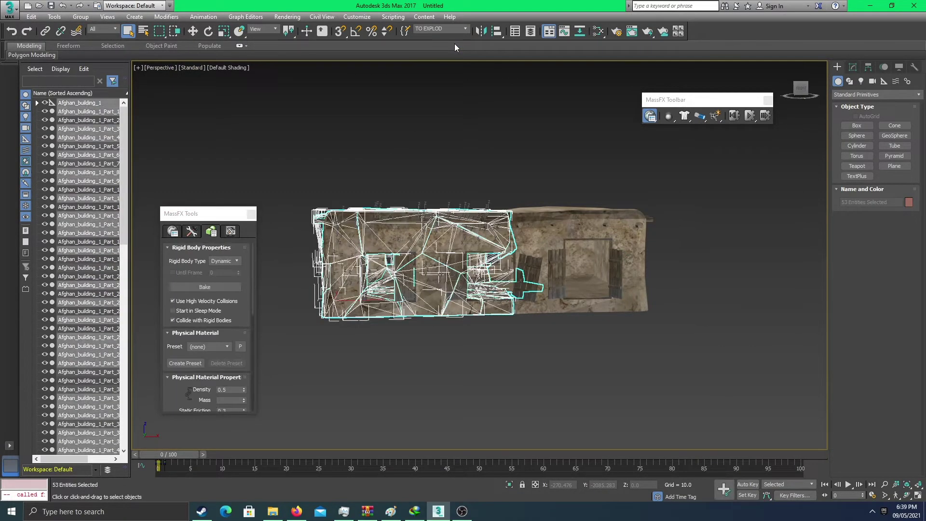
{"action": "left_click", "coordinate": [465, 28]}
{"action": "left_click", "coordinate": [451, 38]}
{"action": "left_click", "coordinate": [450, 146]}
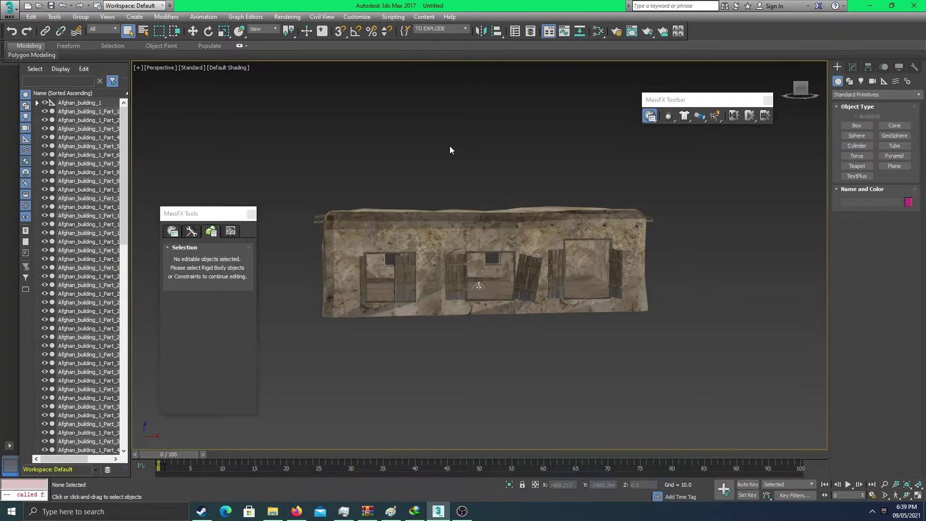
{"action": "left_click", "coordinate": [31, 16]}
{"action": "left_click", "coordinate": [445, 31]}
Step: Select TO EXPLODE and invert the selection to get the 48 right-side pieces
{"action": "left_click", "coordinate": [54, 17]}
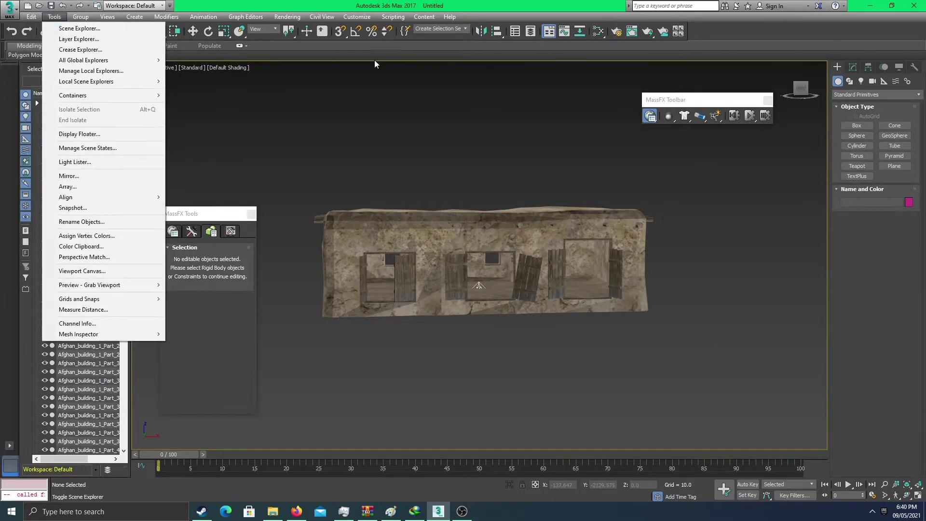
{"action": "left_click", "coordinate": [466, 29]}
{"action": "left_click", "coordinate": [438, 43]}
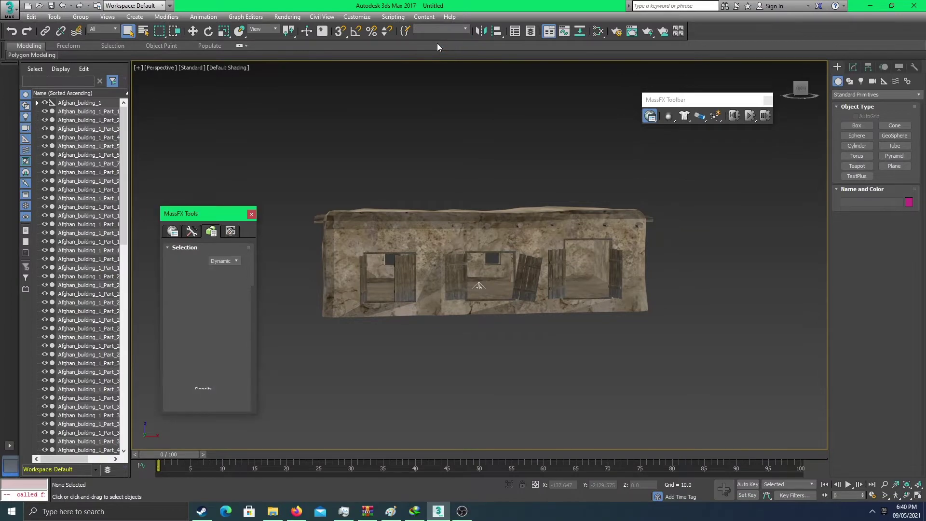
{"action": "left_click", "coordinate": [33, 17]}
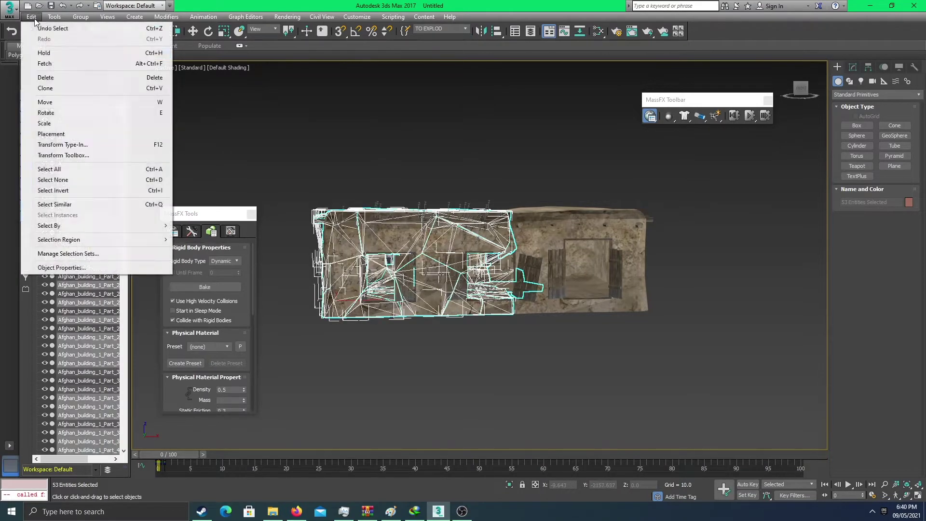
{"action": "left_click", "coordinate": [61, 190]}
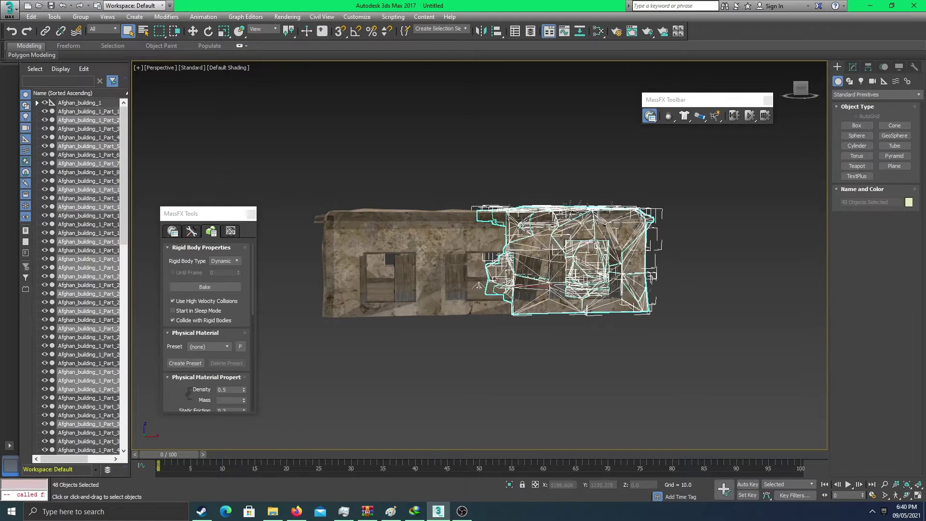
Step: Make the 48 right-side pieces Static rigid bodies, then reselect the TO EXPLODE set
{"action": "left_click", "coordinate": [429, 28]}
{"action": "left_click", "coordinate": [239, 264]}
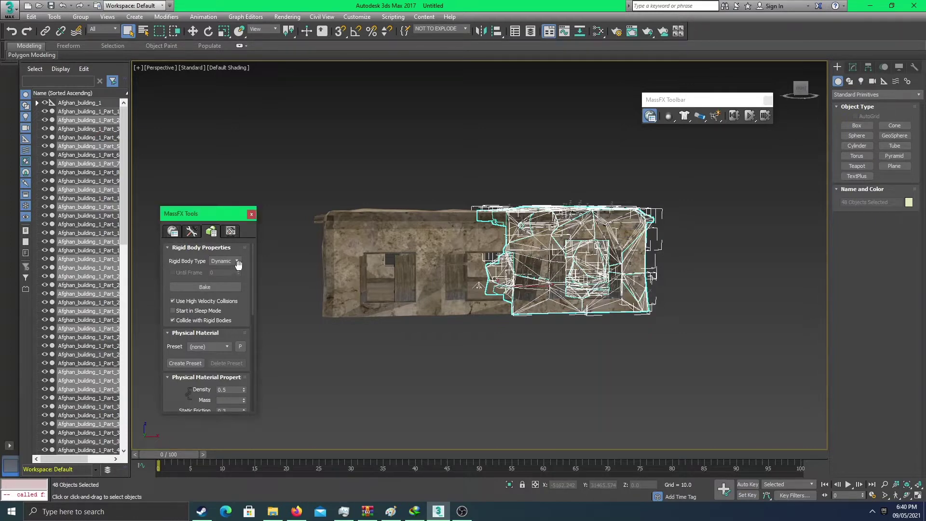
{"action": "left_click", "coordinate": [237, 266]}
{"action": "left_click", "coordinate": [234, 282]}
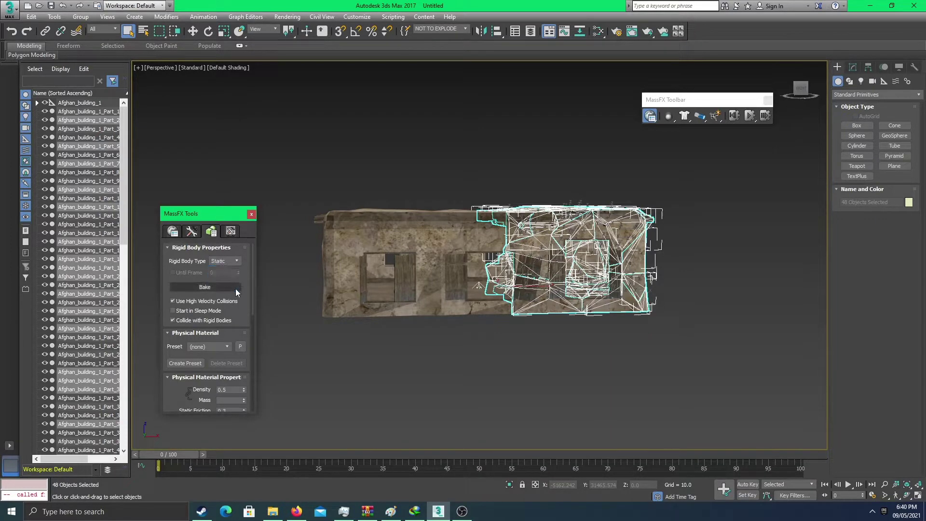
{"action": "left_click_drag", "start_coordinate": [254, 293], "coordinate": [251, 338]}
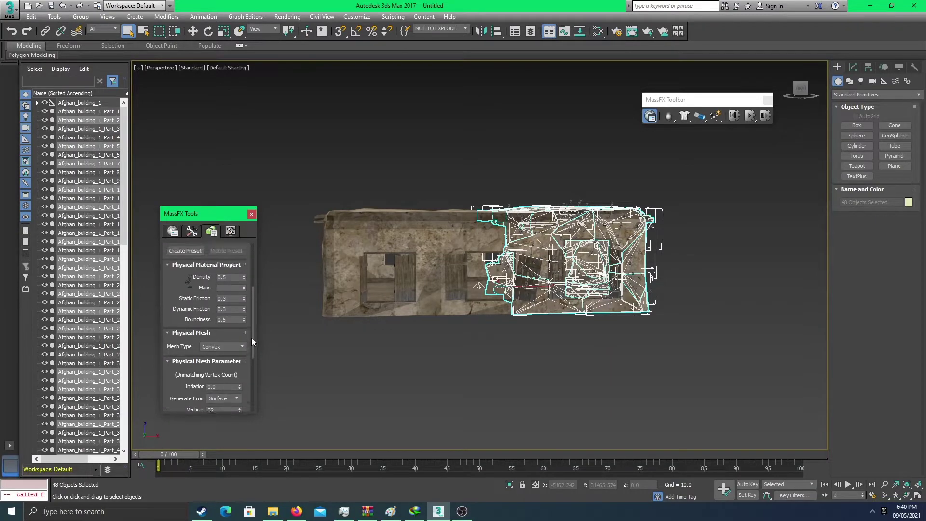
{"action": "left_click", "coordinate": [464, 31]}
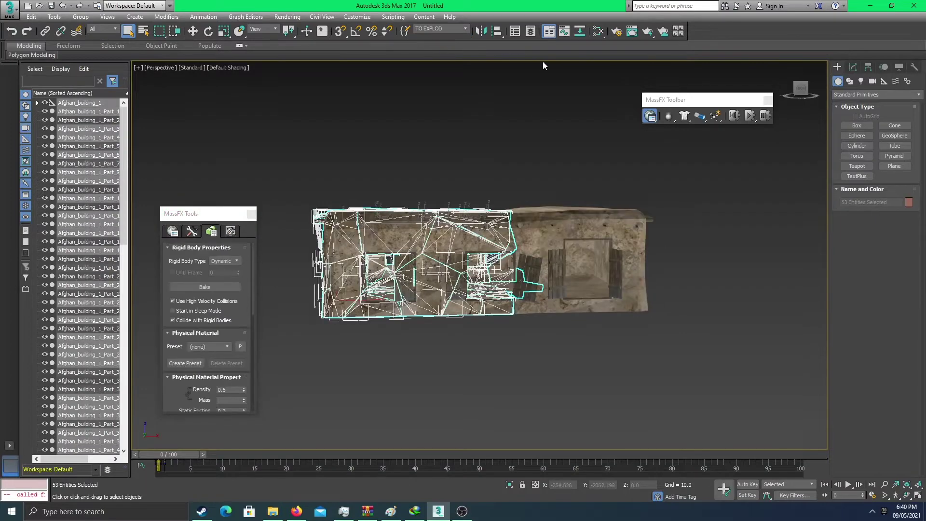
Step: Run the MassFX collapse simulation and set the animation End Time to 200 frames
{"action": "left_click", "coordinate": [750, 115]}
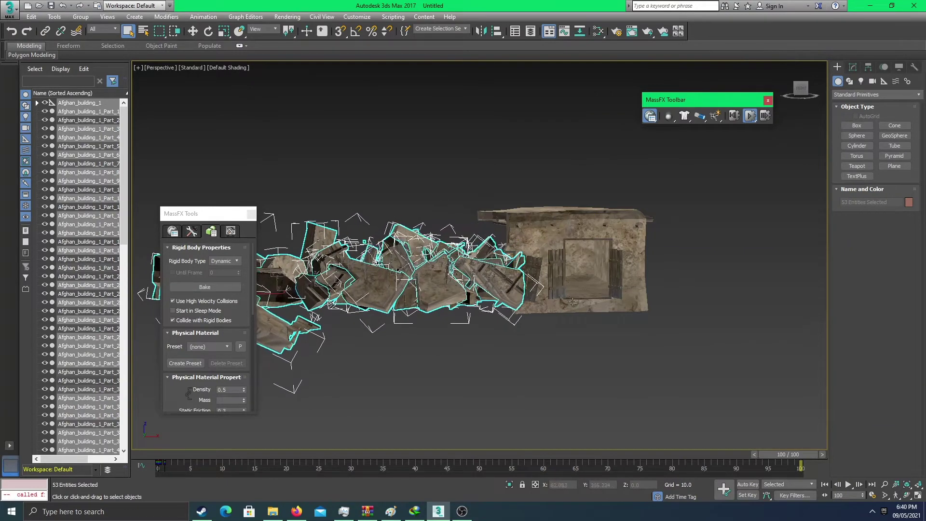
{"action": "right_click", "coordinate": [849, 486]}
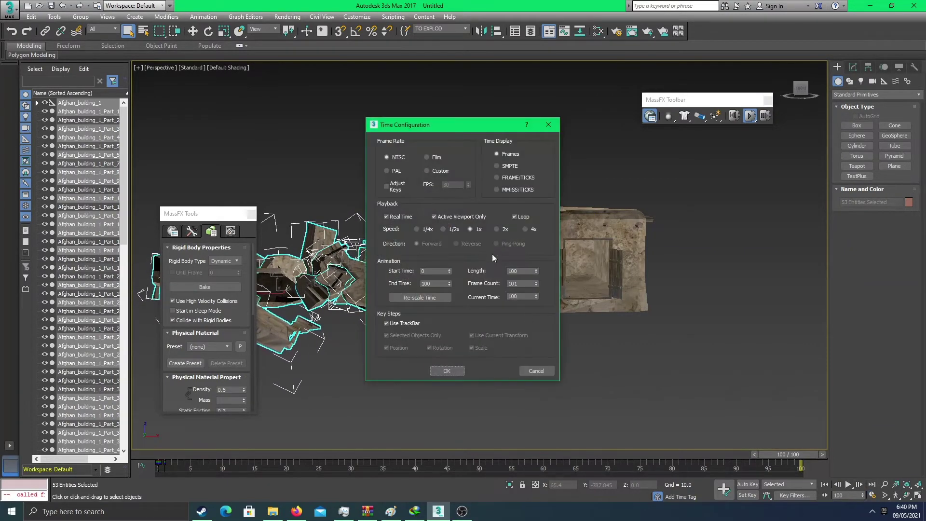
{"action": "double_click", "coordinate": [436, 285]}
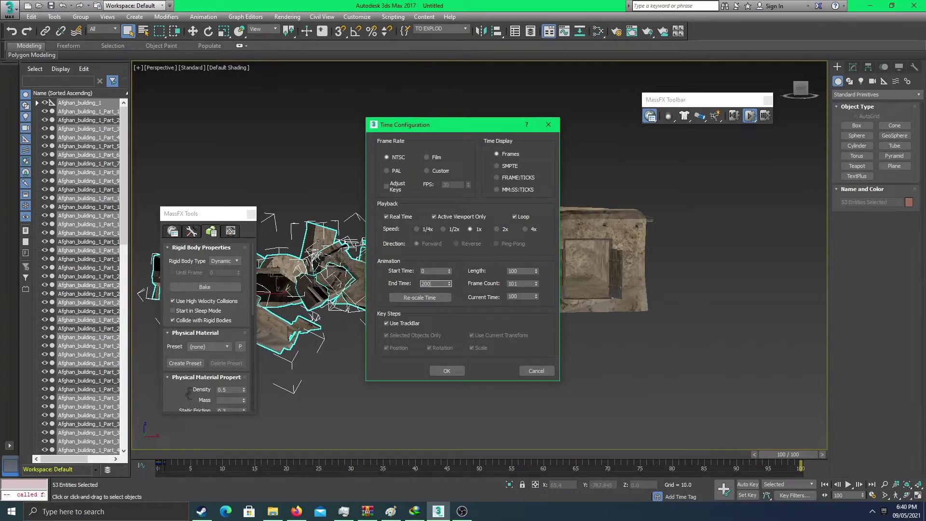
{"action": "left_click", "coordinate": [447, 371]}
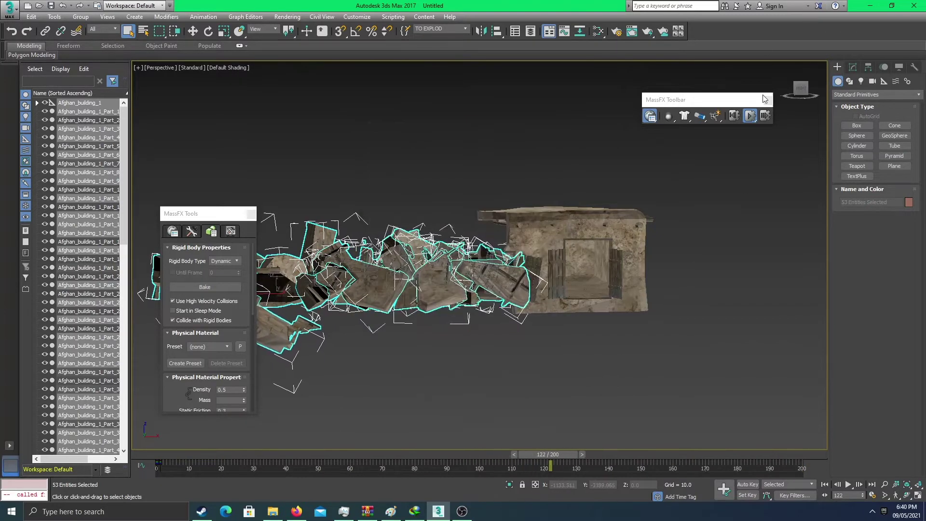
Step: Reset the MassFX simulation and replay the collapse through frame 200
{"action": "left_click", "coordinate": [734, 115]}
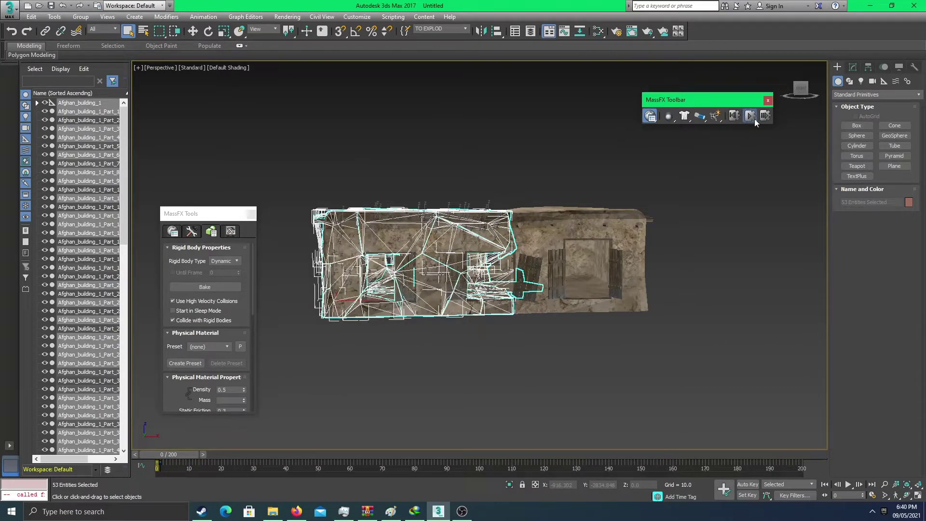
{"action": "left_click", "coordinate": [751, 116]}
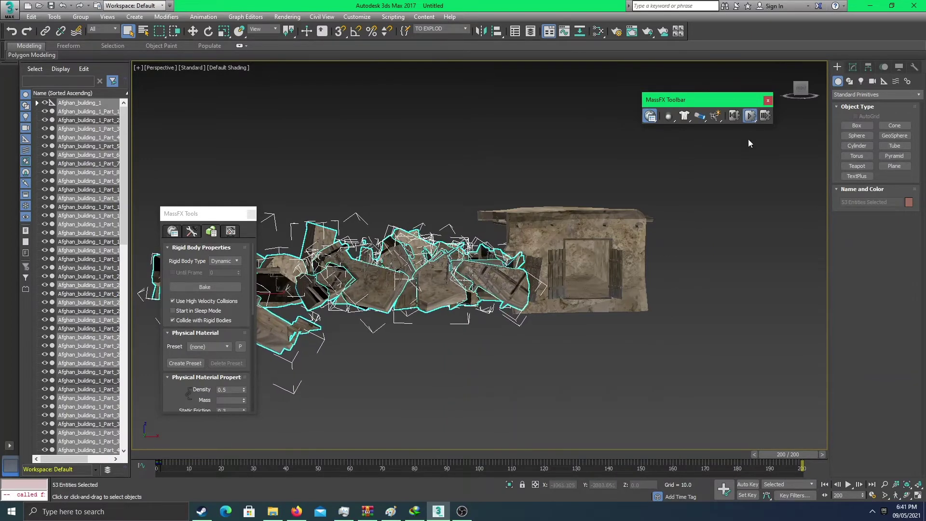
Step: Look over the MassFX World Parameters and Advanced Settings, then close the MassFX Tools window
{"action": "left_click", "coordinate": [172, 235]}
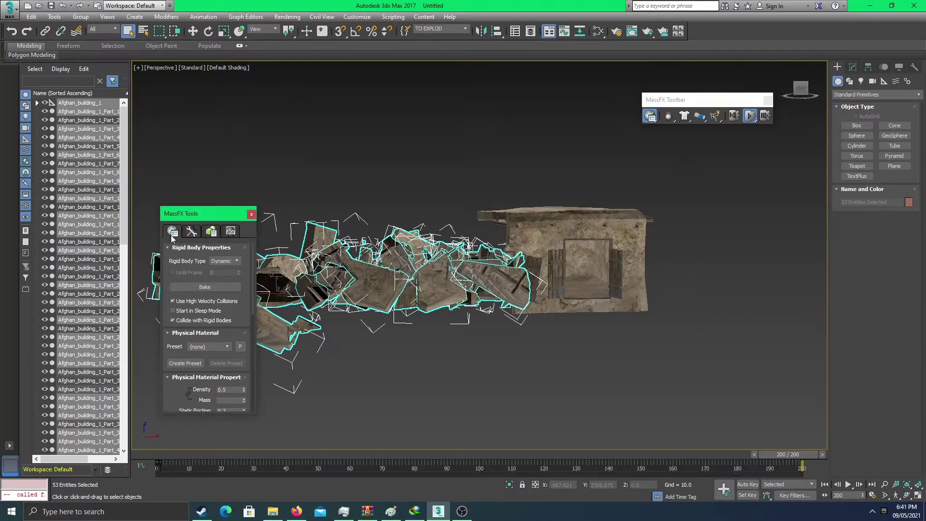
{"action": "scroll", "coordinate": [220, 280], "scroll_direction": "down", "scroll_amount": 10}
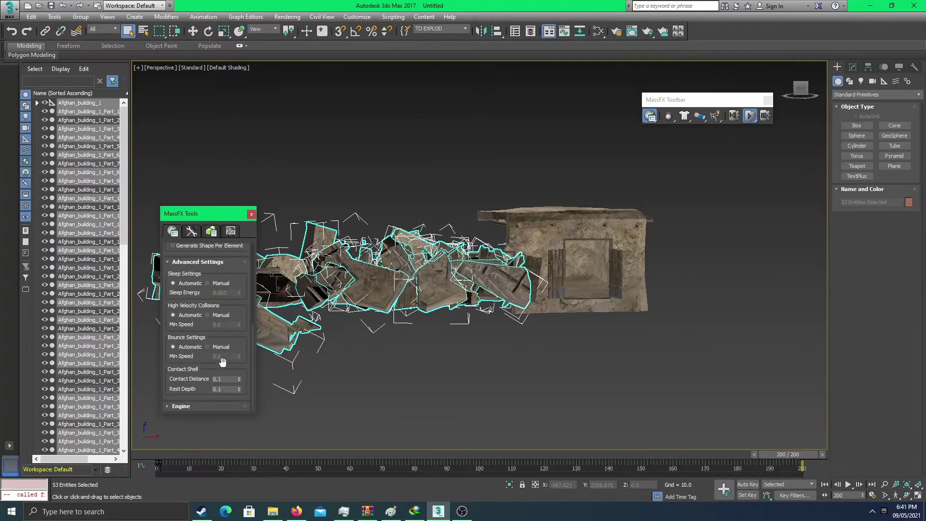
{"action": "scroll", "coordinate": [224, 333], "scroll_direction": "up", "scroll_amount": 6}
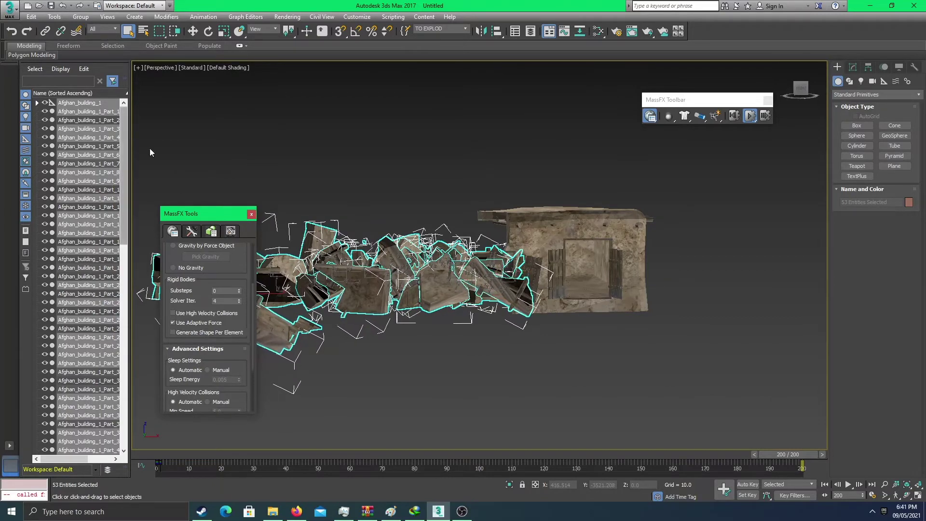
{"action": "left_click", "coordinate": [251, 215]}
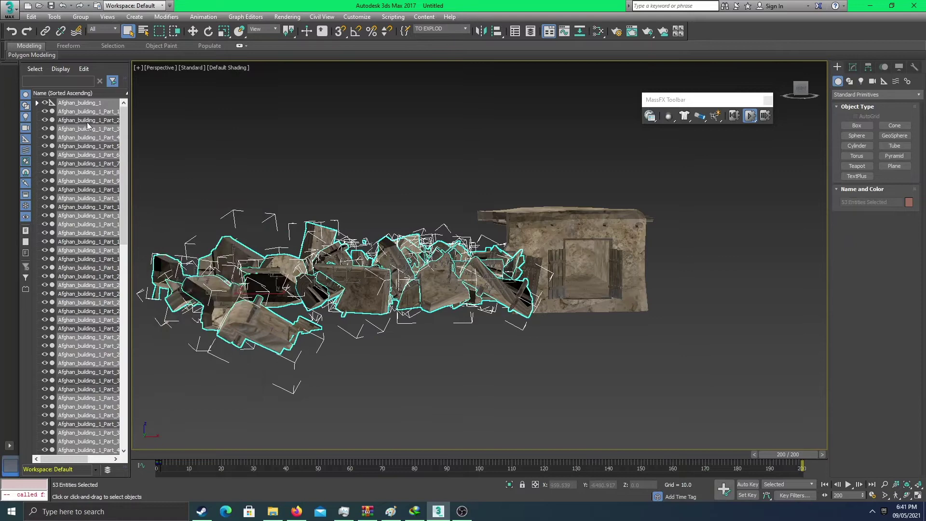
Step: Reopen MassFX Tools and bake the TO EXPLODE pieces' collapse simulation into keyframes
{"action": "left_click", "coordinate": [122, 121]}
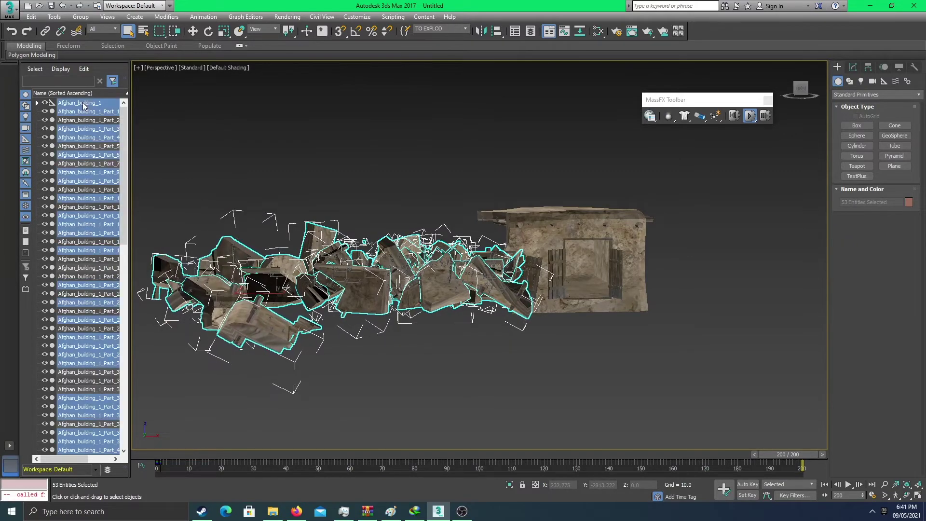
{"action": "left_click", "coordinate": [650, 116]}
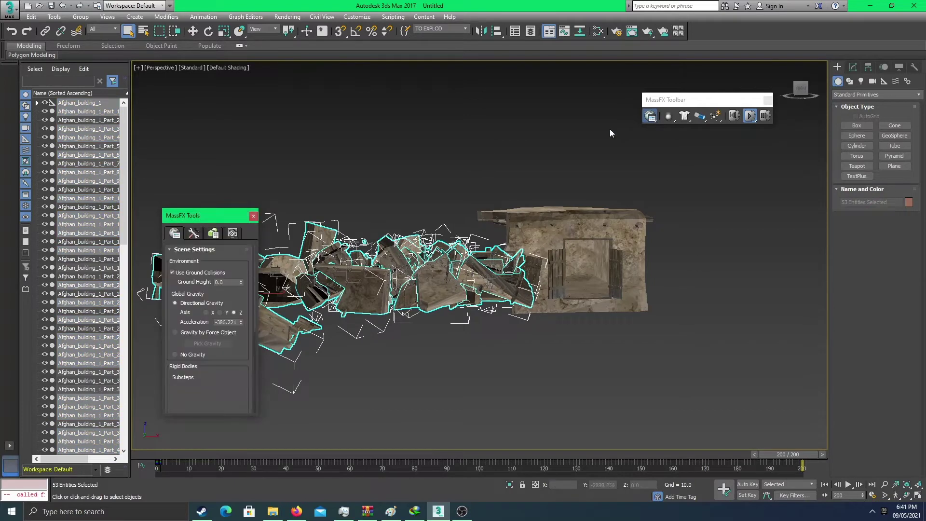
{"action": "left_click", "coordinate": [212, 234]}
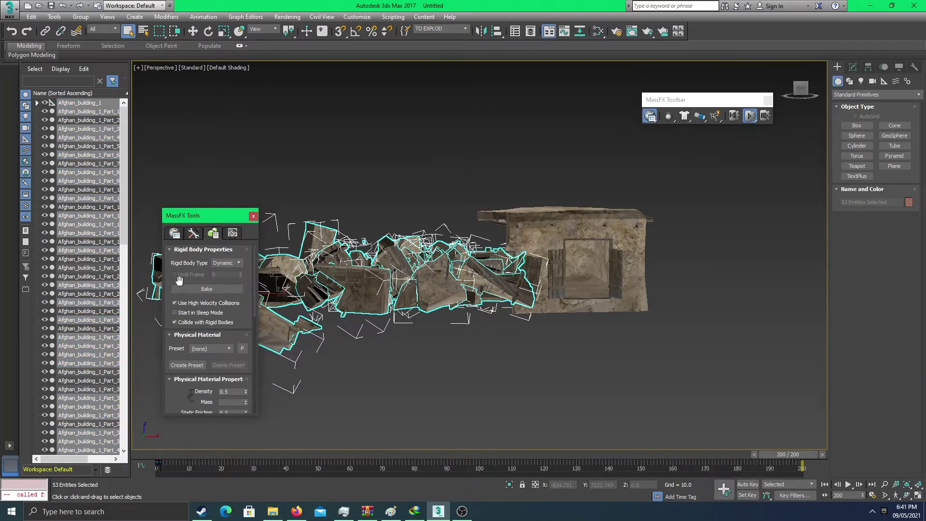
{"action": "left_click", "coordinate": [175, 234]}
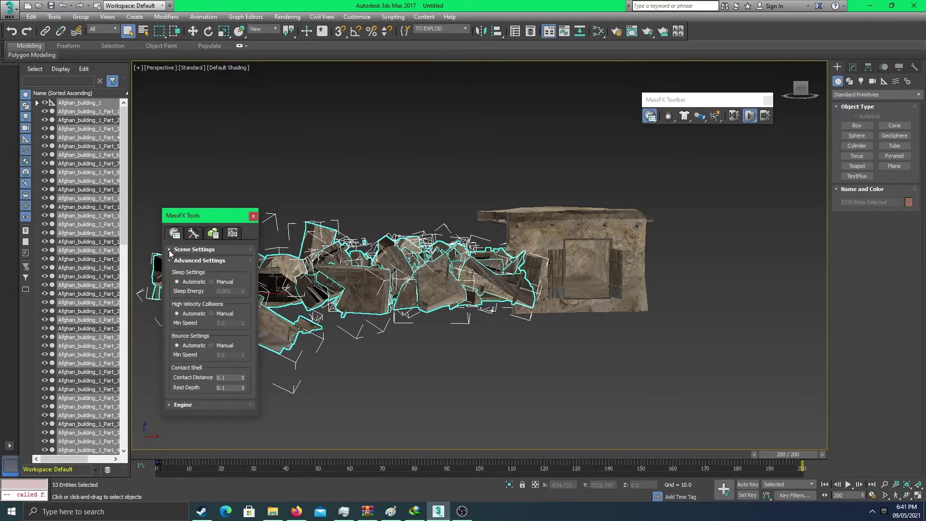
{"action": "scroll", "coordinate": [193, 241], "scroll_direction": "down", "scroll_amount": 1}
{"action": "left_click", "coordinate": [208, 234]}
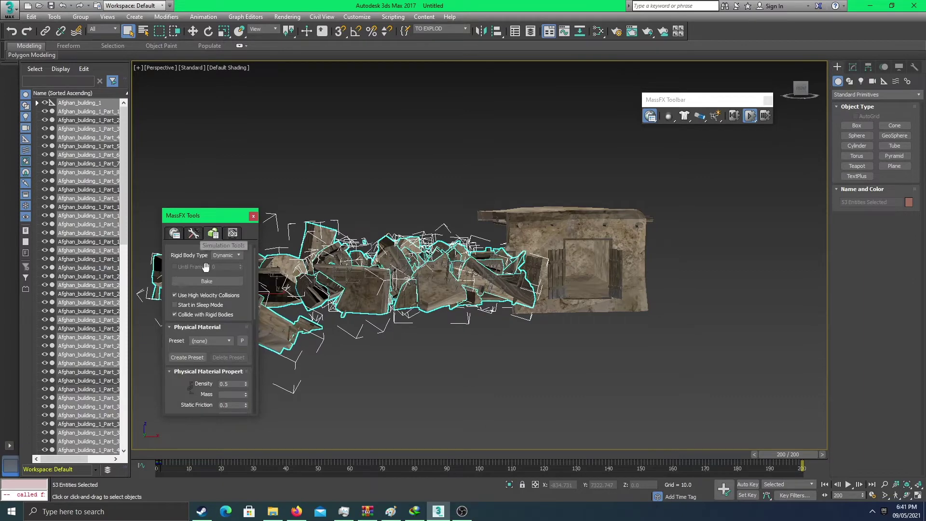
{"action": "left_click", "coordinate": [211, 283]}
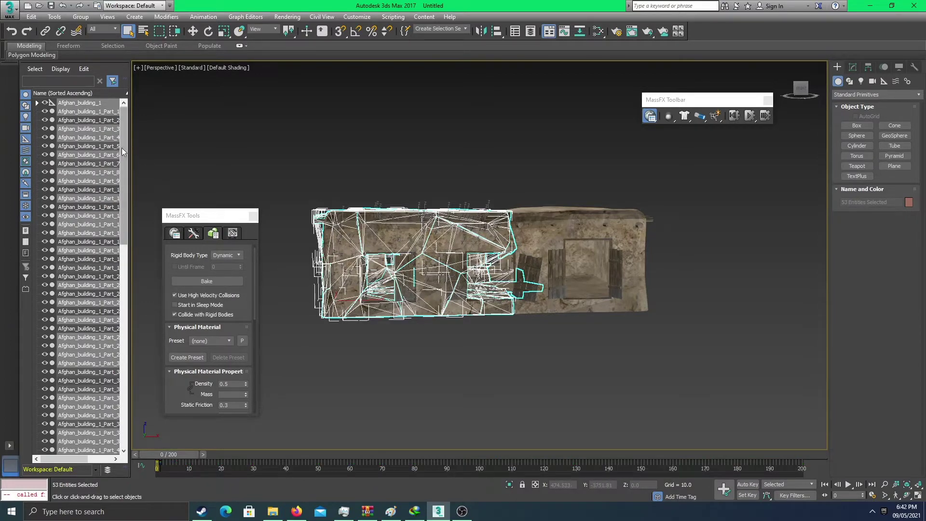
Step: Delete the leftover original Afghan_building_1 objects from the scene
{"action": "left_click", "coordinate": [38, 104]}
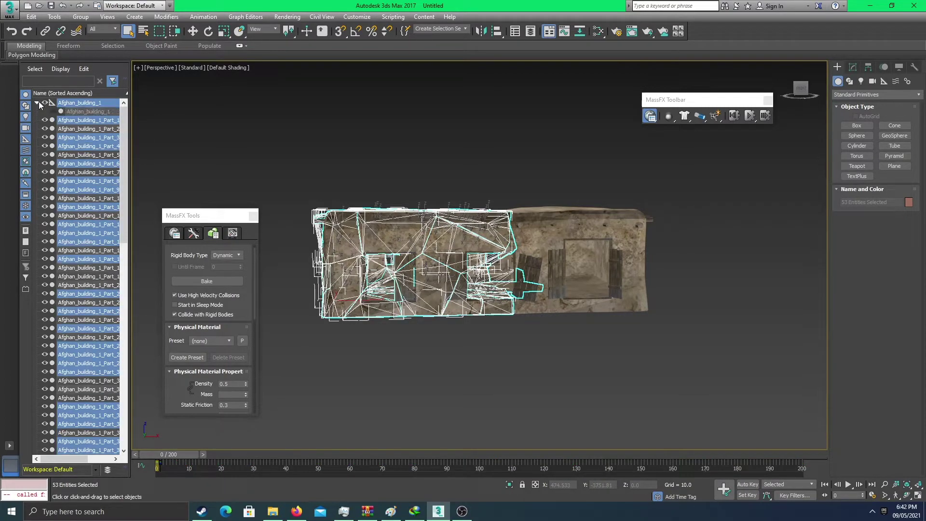
{"action": "left_click", "coordinate": [150, 113]}
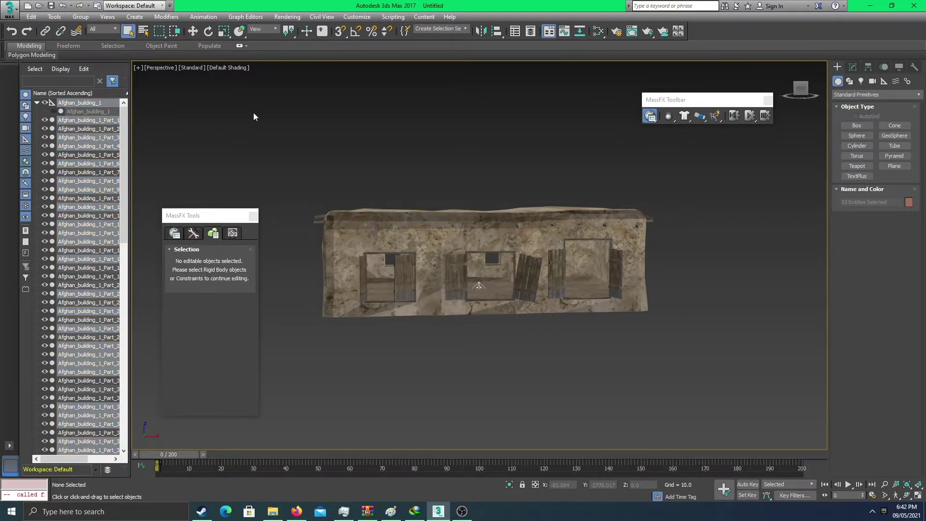
{"action": "left_click", "coordinate": [101, 111]}
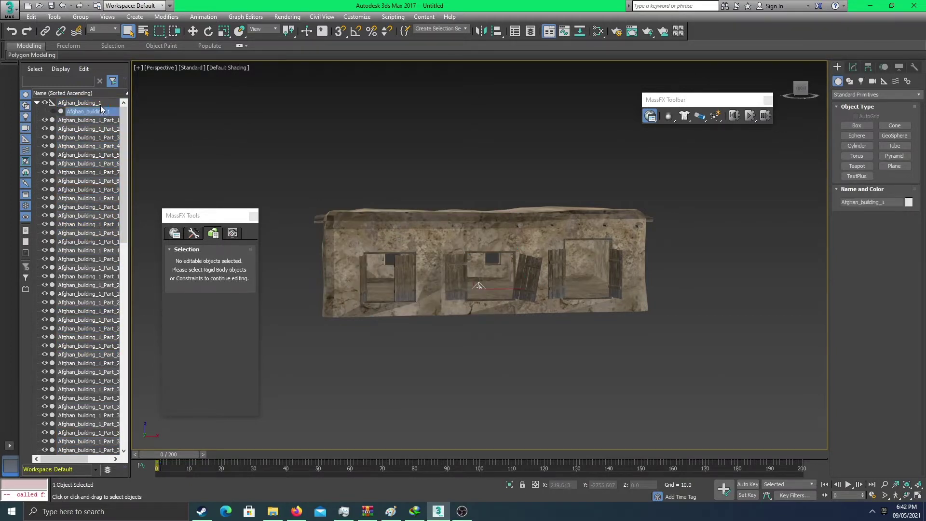
{"action": "key", "text": "Delete"}
{"action": "left_click", "coordinate": [94, 103]}
{"action": "key", "text": "Delete"}
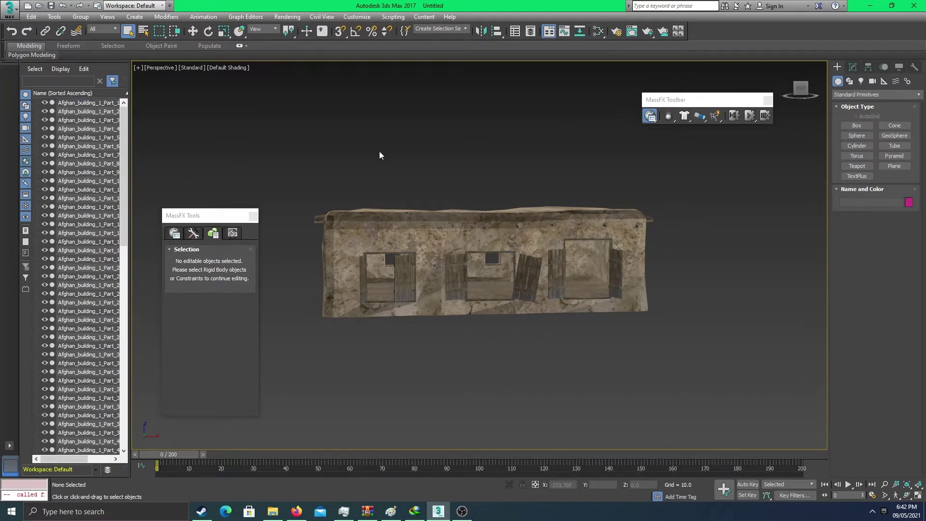
Step: Select the 52 parts in the TO EXPLOD selection set and show their rigid body settings
{"action": "left_click", "coordinate": [176, 234]}
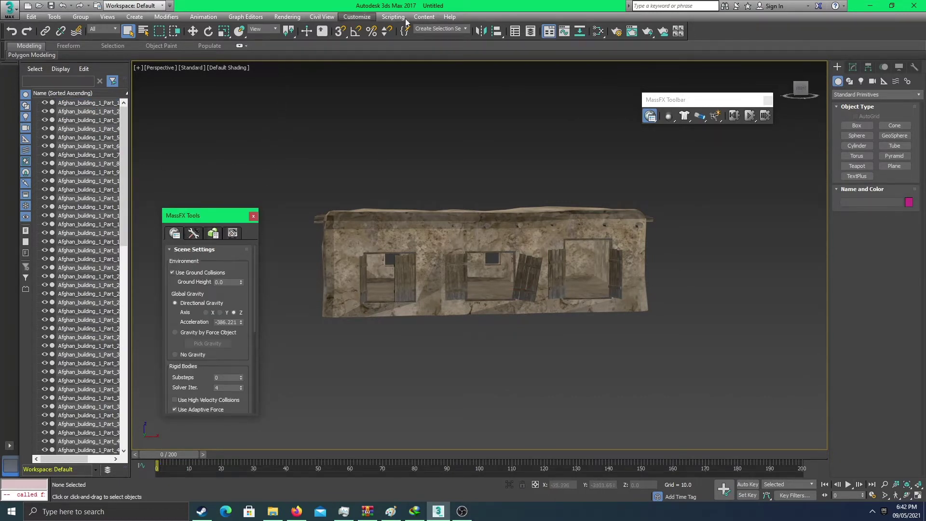
{"action": "left_click", "coordinate": [465, 28]}
{"action": "left_click", "coordinate": [482, 38]}
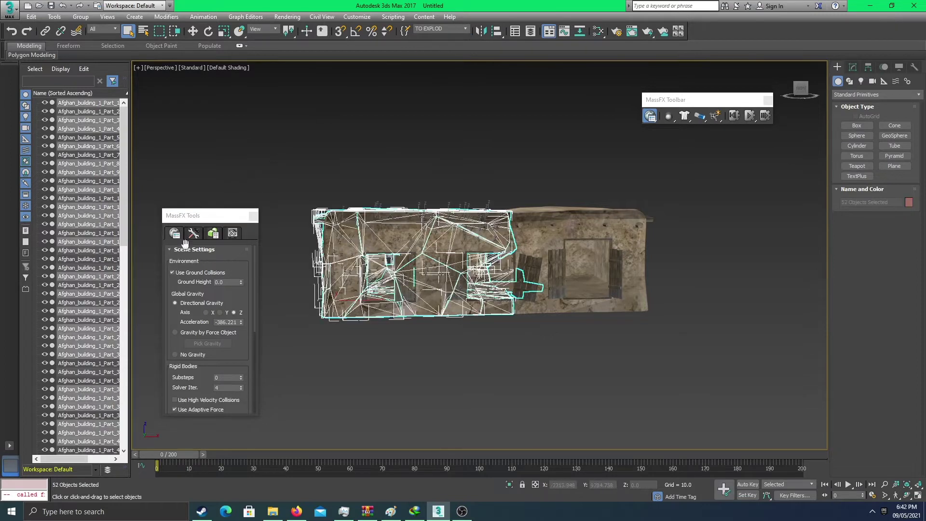
{"action": "left_click", "coordinate": [210, 235]}
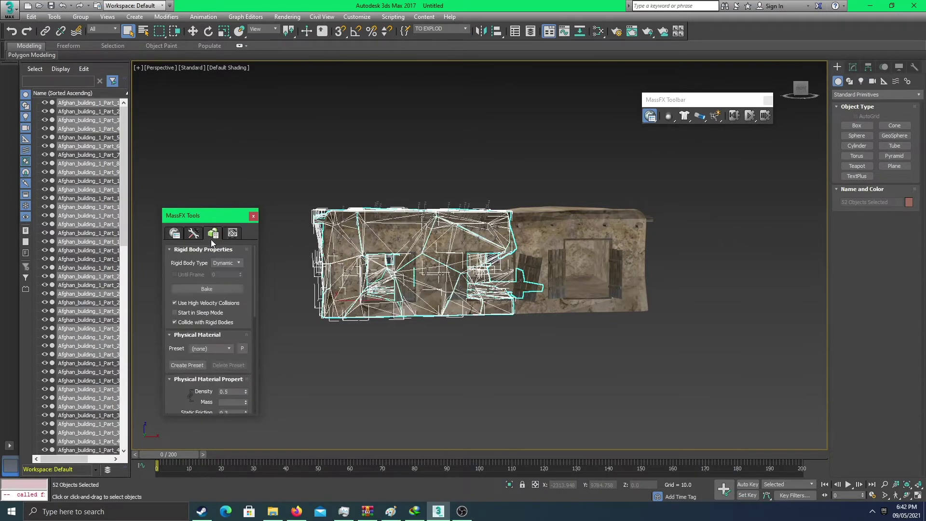
Step: Bake the 52 parts' collapse into keyframes across 200 frames, then open the Edit menu
{"action": "left_click", "coordinate": [210, 288]}
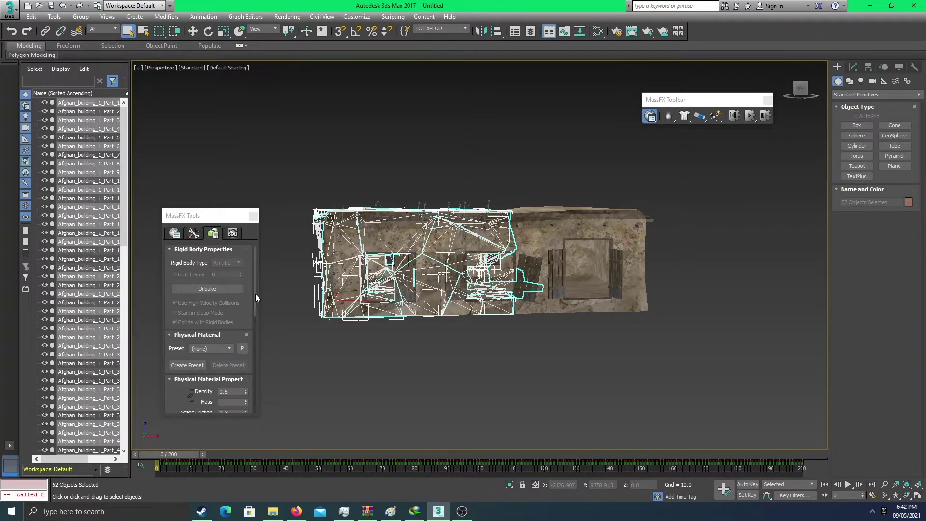
{"action": "left_click", "coordinate": [34, 18]}
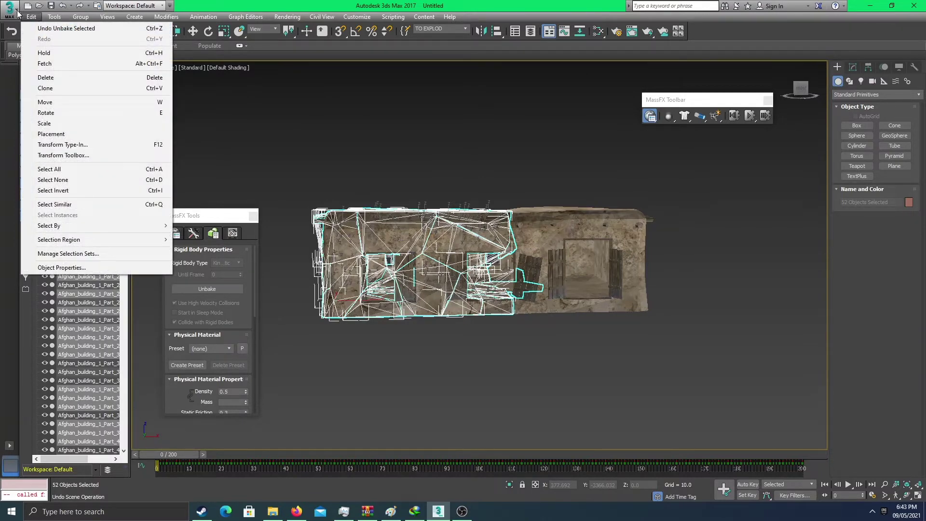
Step: Export the scene as an Autodesk FBX file named bUILDING EXPLOSION in the export folder
{"action": "left_click", "coordinate": [17, 11]}
{"action": "left_click", "coordinate": [18, 11]}
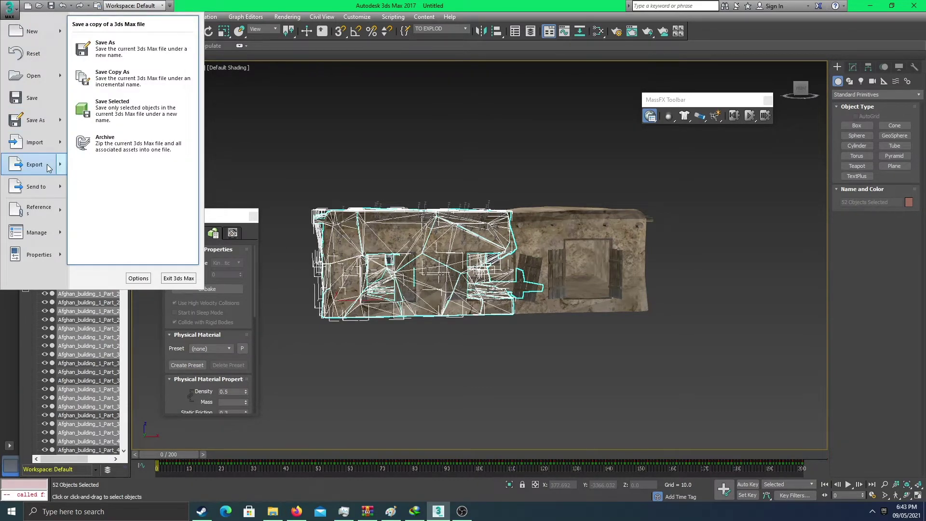
{"action": "left_click", "coordinate": [279, 164]}
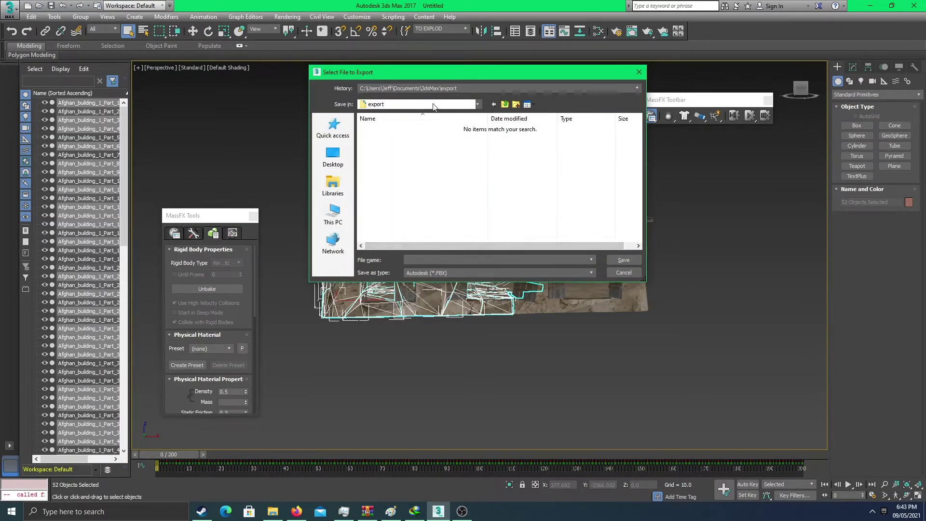
{"action": "left_click", "coordinate": [498, 261]}
{"action": "type", "text": "bUILDIO"}
{"action": "type", "text": "G"}
{"action": "type", "text": " EXPLOSION"}
{"action": "left_click", "coordinate": [624, 261]}
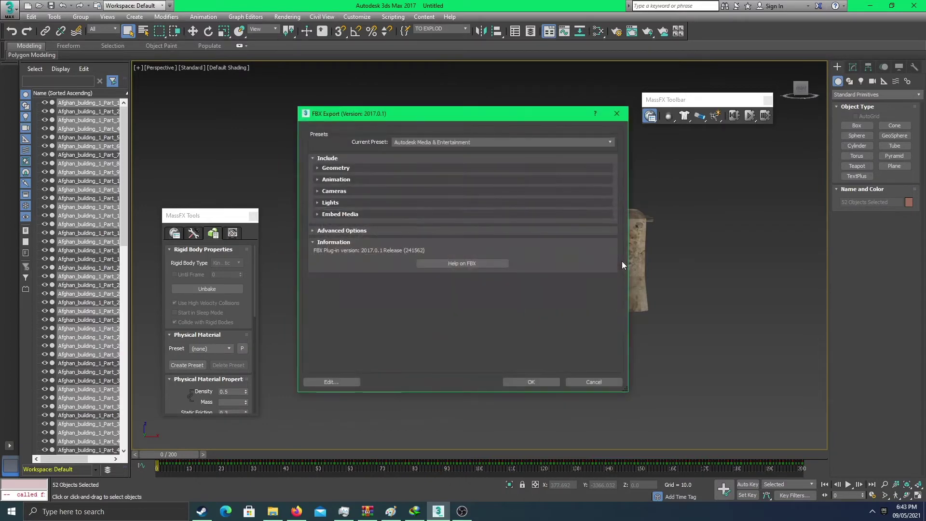
Step: Turn on Bake Animation for frames 0–200 with step 1 and confirm the FBX export
{"action": "left_click", "coordinate": [333, 180]}
{"action": "left_click", "coordinate": [348, 212]}
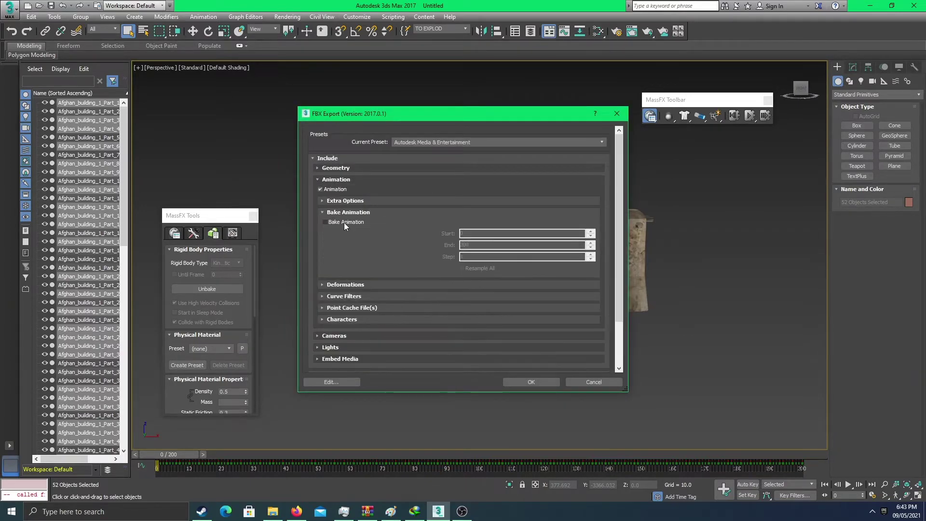
{"action": "left_click", "coordinate": [343, 222]}
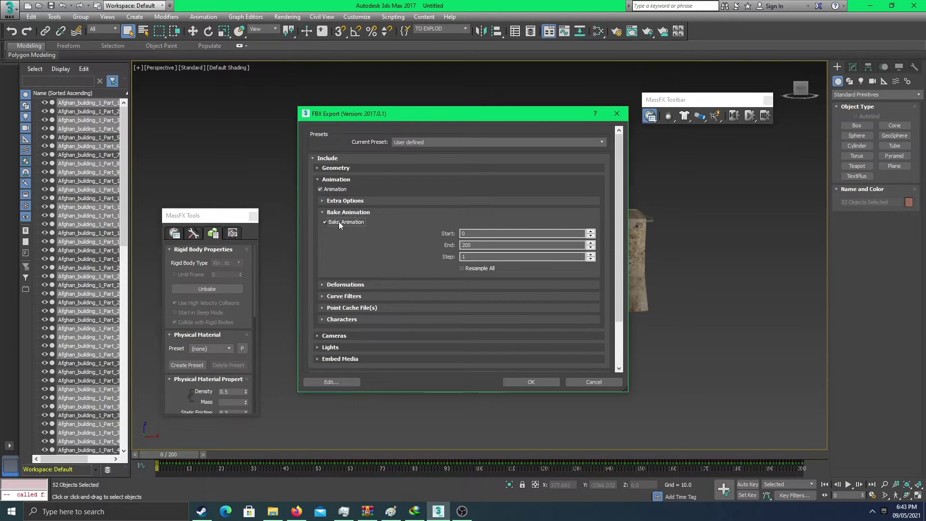
{"action": "left_click", "coordinate": [540, 381]}
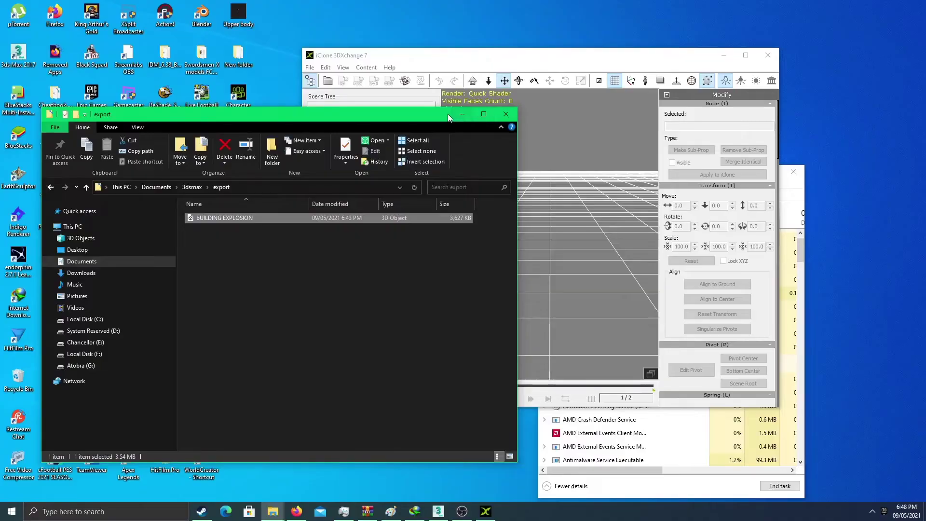
Step: Move the Explorer window aside and drag BUILDING EXPLOSION.FBX into the 3DXchange viewport
{"action": "left_click_drag", "start_coordinate": [413, 119], "coordinate": [322, 132]}
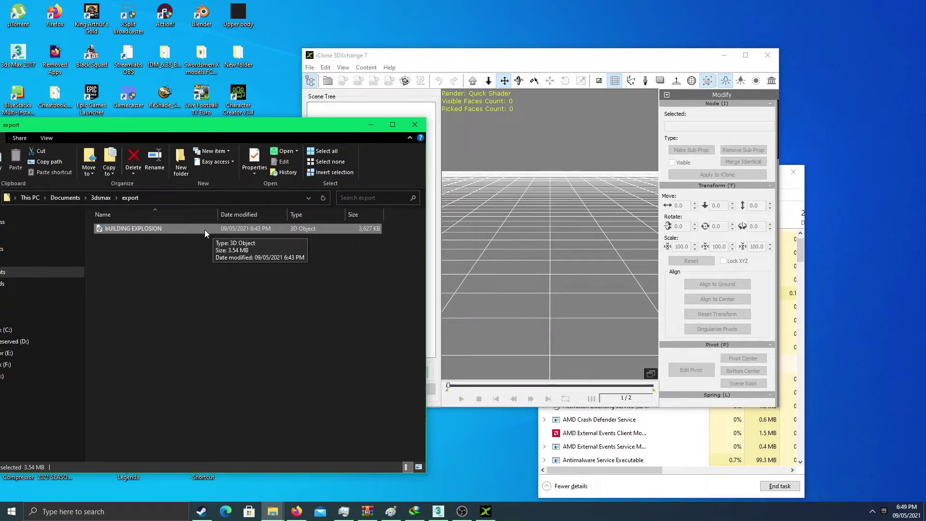
{"action": "left_click_drag", "start_coordinate": [204, 229], "coordinate": [525, 239]}
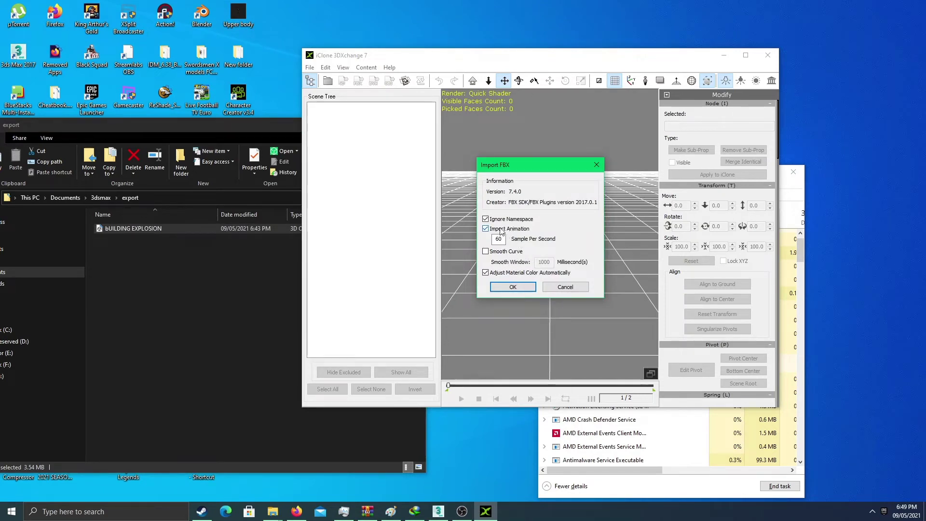
Step: Accept the Import FBX dialog with Import Animation on at 60 samples per second
{"action": "left_click", "coordinate": [520, 288]}
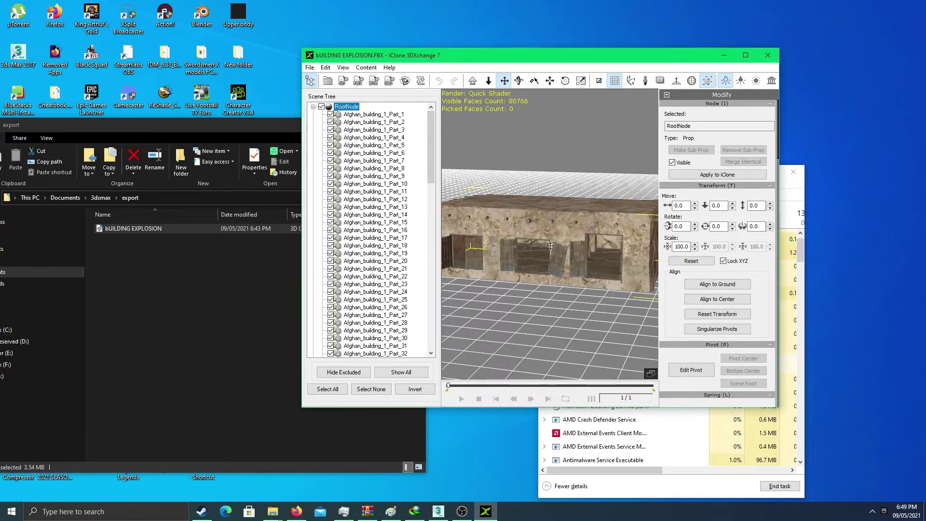
Step: Apply the 401-frame bUILDING EXPLOSION motion from the Motion Library and play the collapse once
{"action": "scroll", "coordinate": [740, 295], "scroll_direction": "down", "scroll_amount": 5}
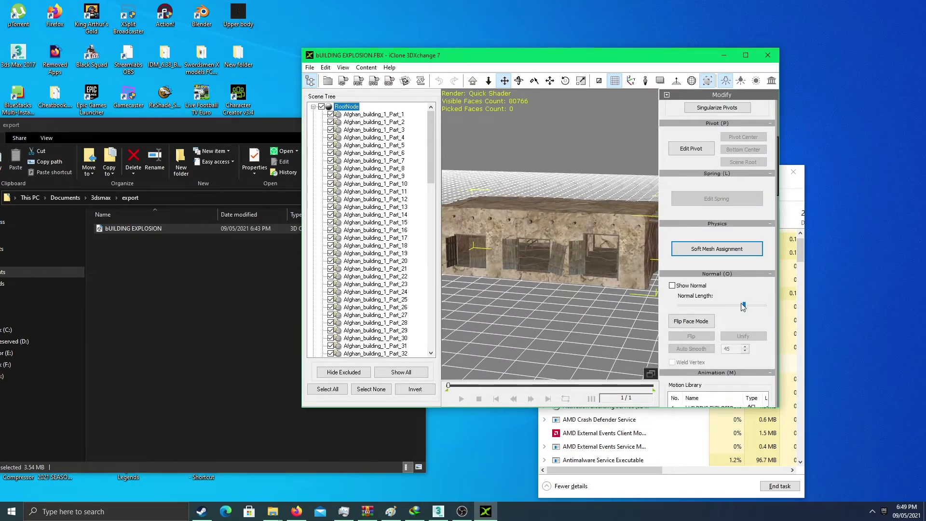
{"action": "scroll", "coordinate": [728, 388], "scroll_direction": "down", "scroll_amount": 2}
{"action": "left_click", "coordinate": [732, 336]}
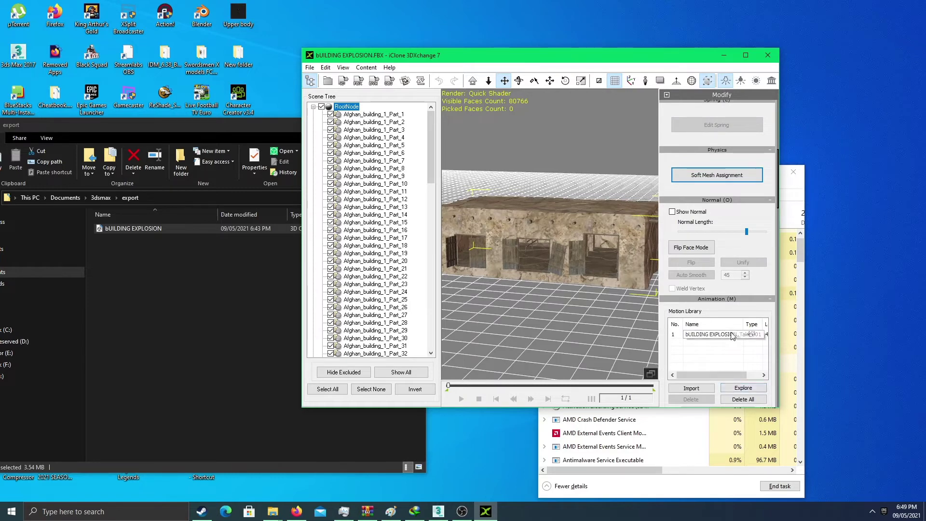
{"action": "left_click", "coordinate": [461, 399]}
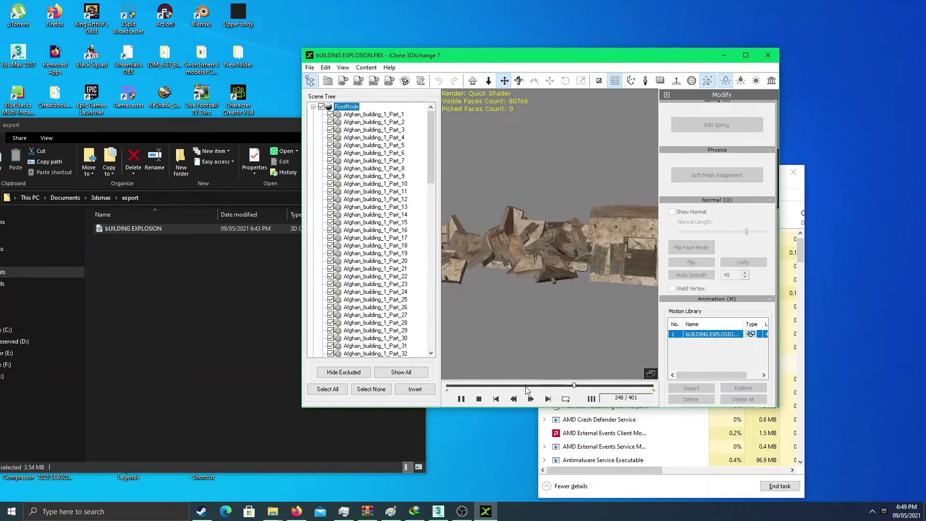
{"action": "left_click", "coordinate": [565, 399]}
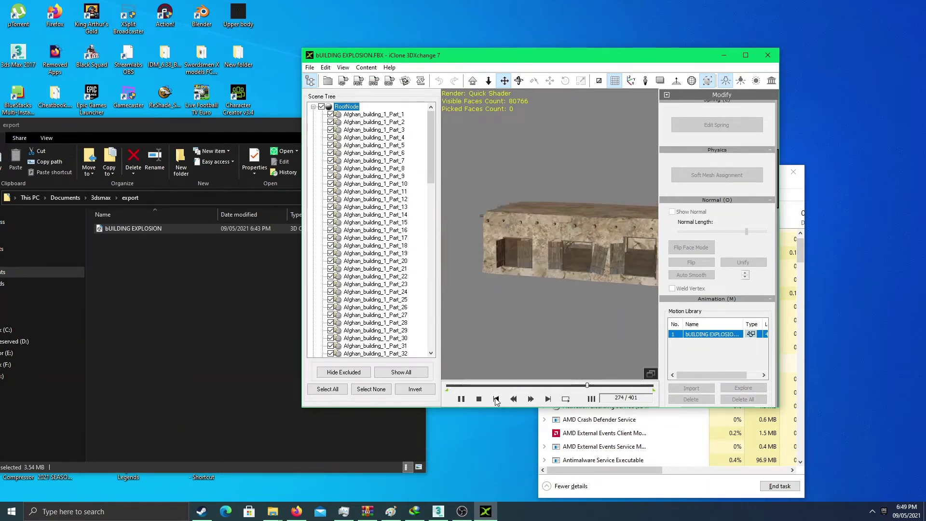
Step: Open the iClone content export and verify the prop file name bUILDING EXPLOSION
{"action": "left_click", "coordinate": [344, 82]}
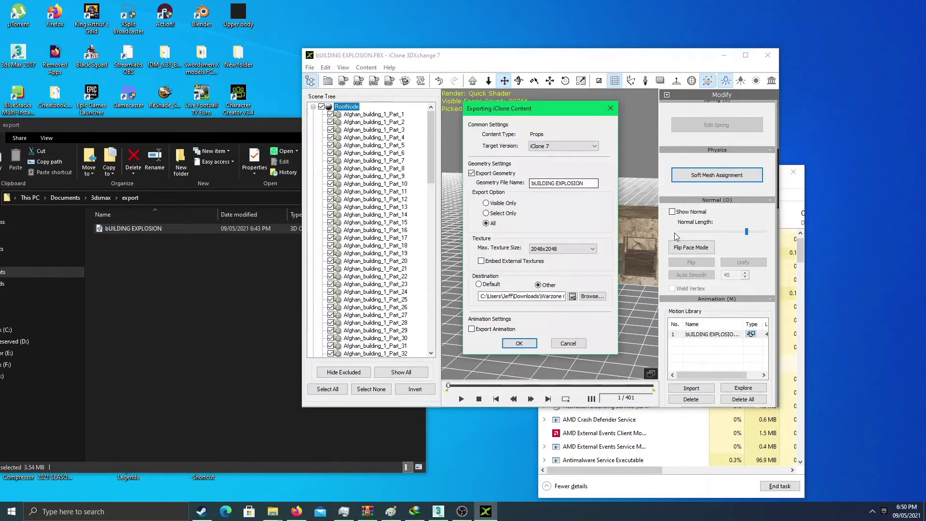
{"action": "left_click", "coordinate": [585, 184]}
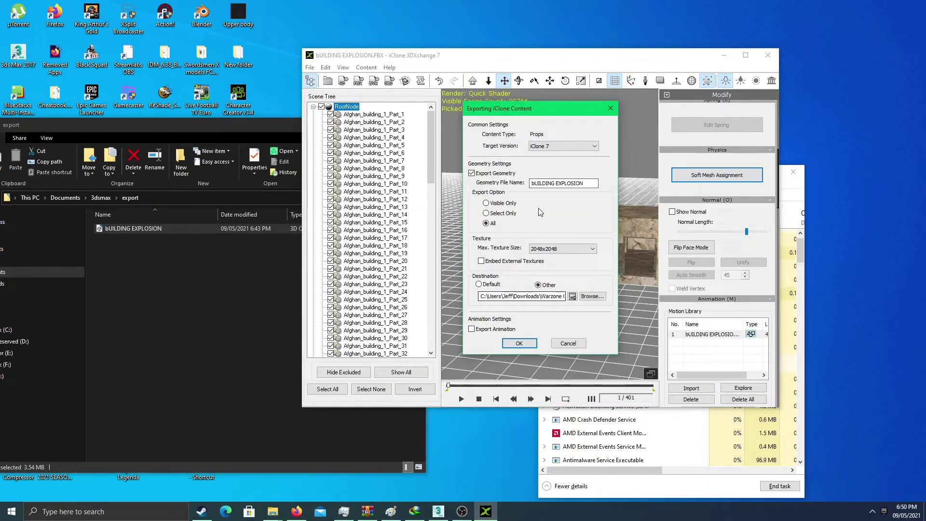